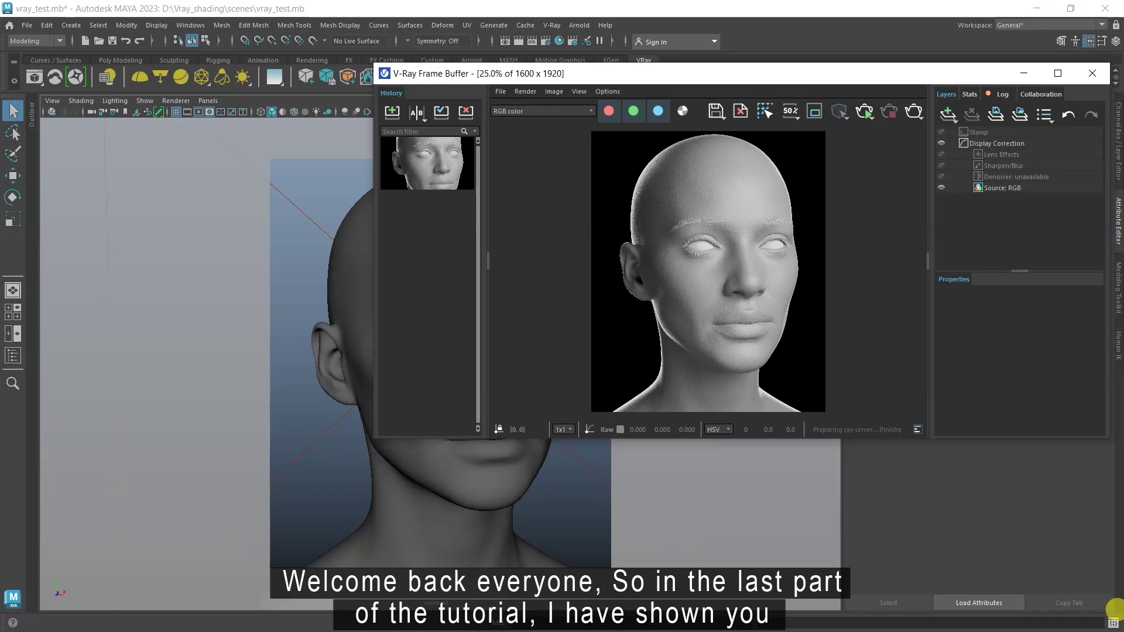
# Disable Render as subdivision surface and Override Global Settings on the head mesh, and set its displacement control to None
pyautogui.scroll(2, 723, 329)
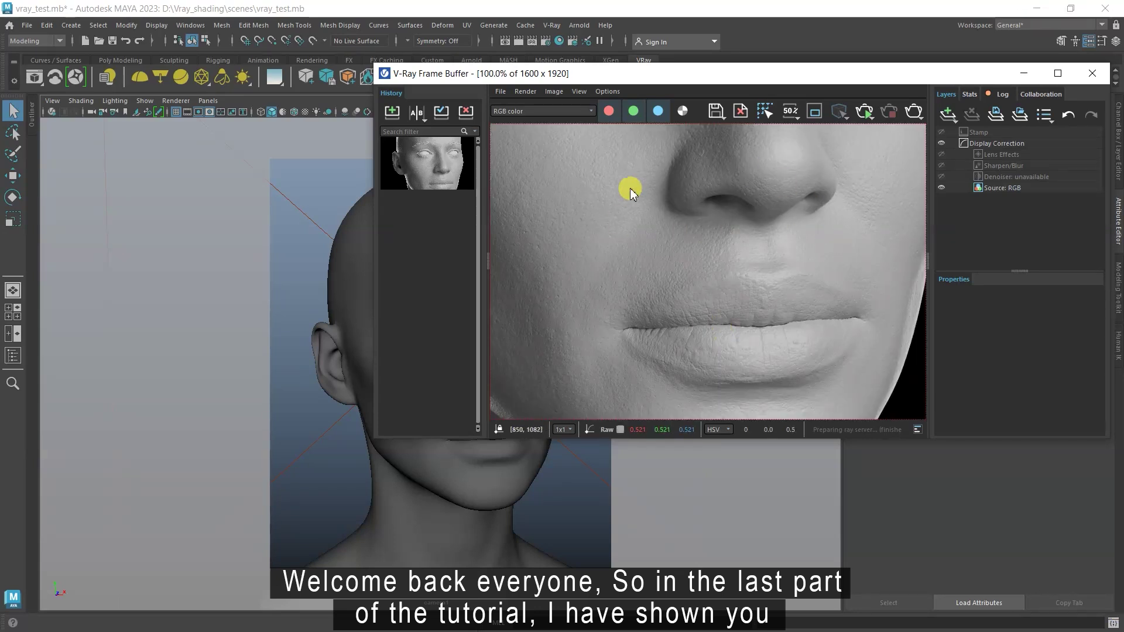
pyautogui.scroll(-2, 828, 314)
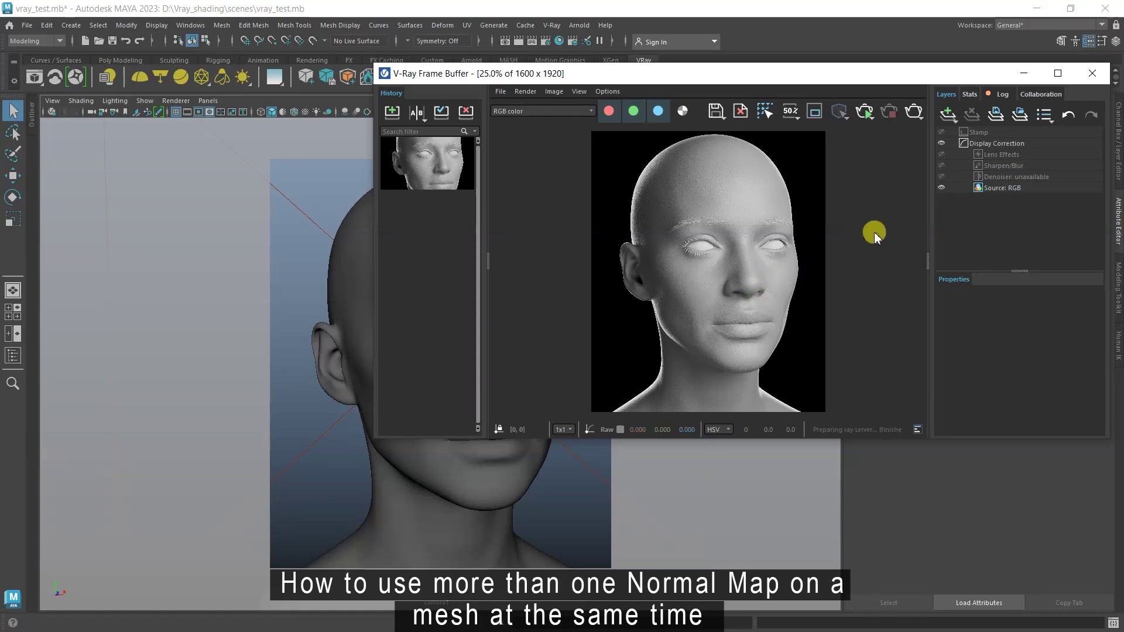
pyautogui.click(1025, 73)
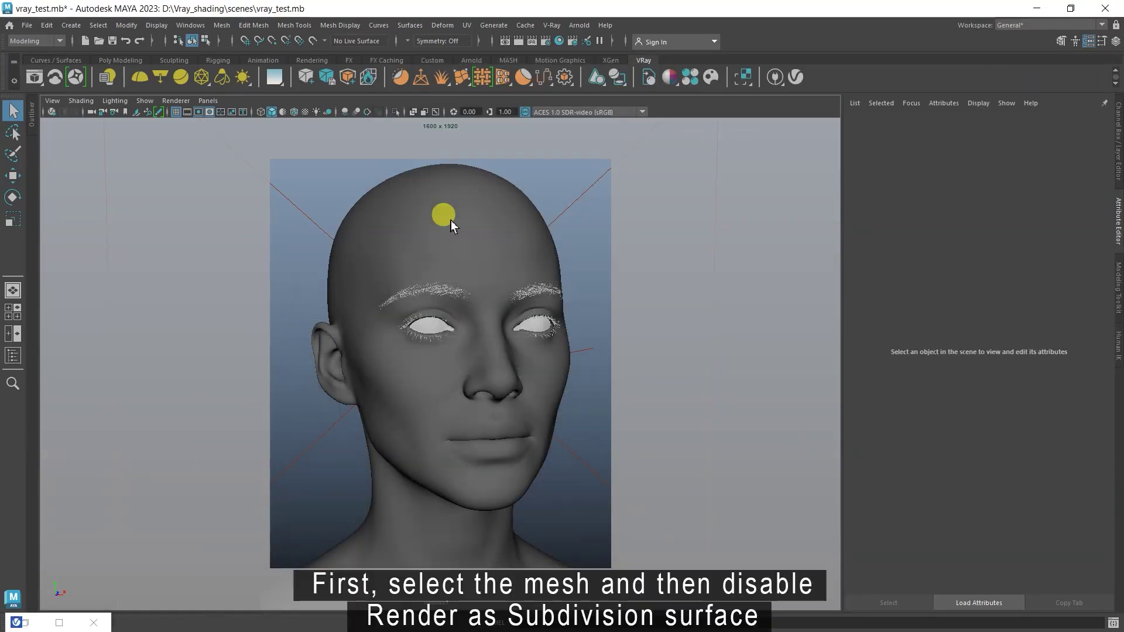
pyautogui.click(475, 234)
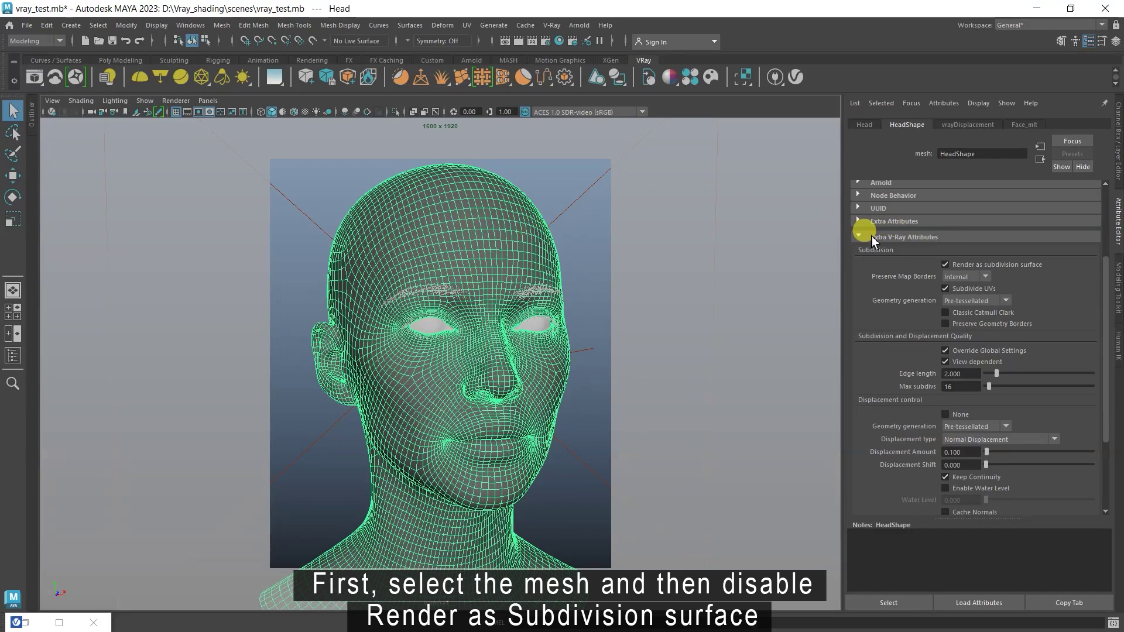
pyautogui.click(952, 262)
pyautogui.click(947, 352)
pyautogui.click(944, 414)
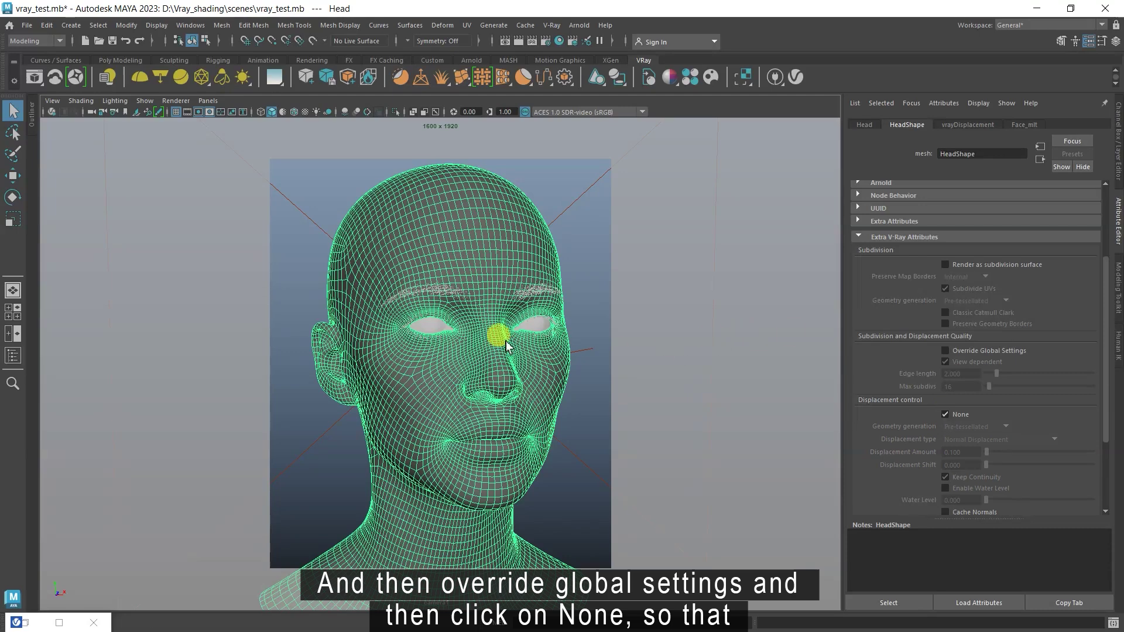
# Switch the viewport to the persp camera and frame the head's lips
pyautogui.click(208, 101)
pyautogui.moveTo(234, 113)
pyautogui.click(350, 160)
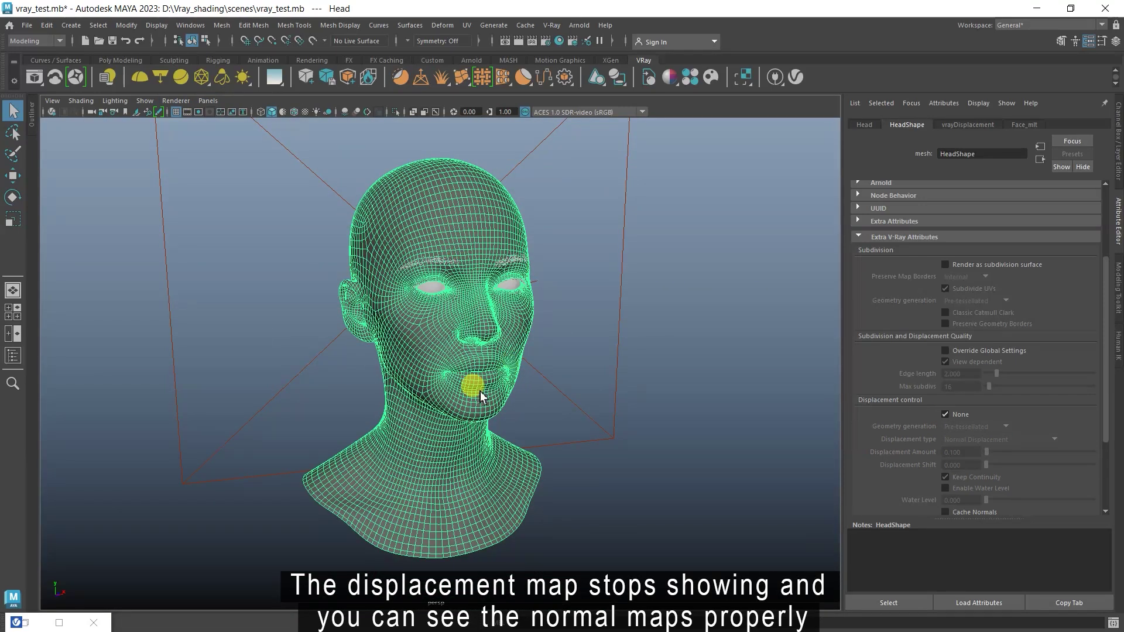
pyautogui.scroll(5, 480, 391)
pyautogui.scroll(3, 507, 344)
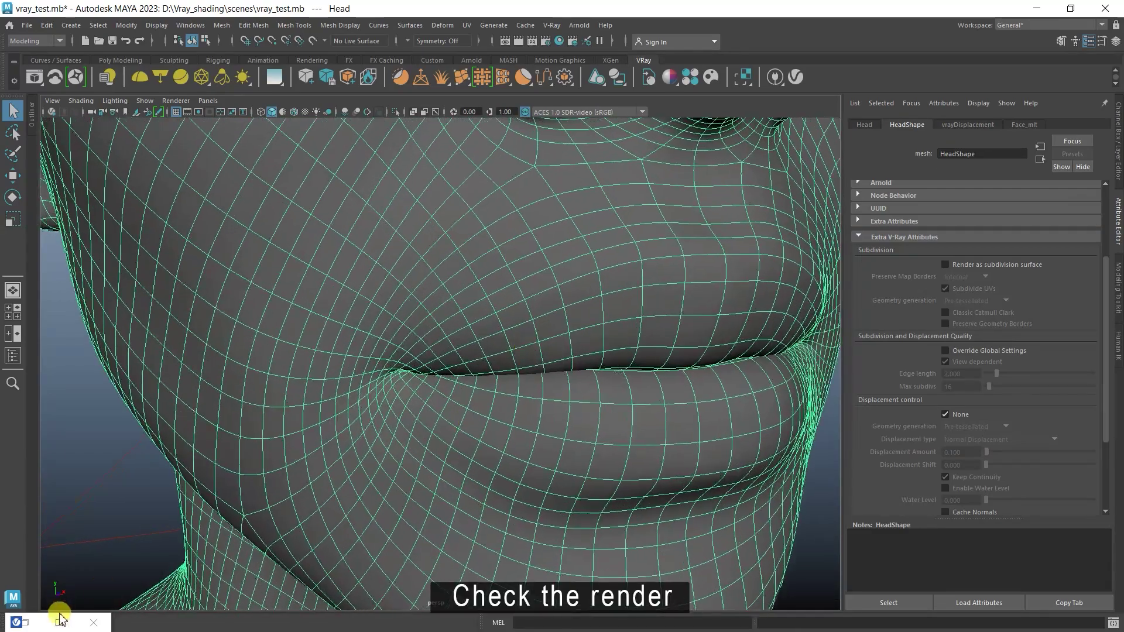
# Start interactive rendering of the perspective view in the V-Ray Frame Buffer
pyautogui.click(61, 619)
pyautogui.click(525, 91)
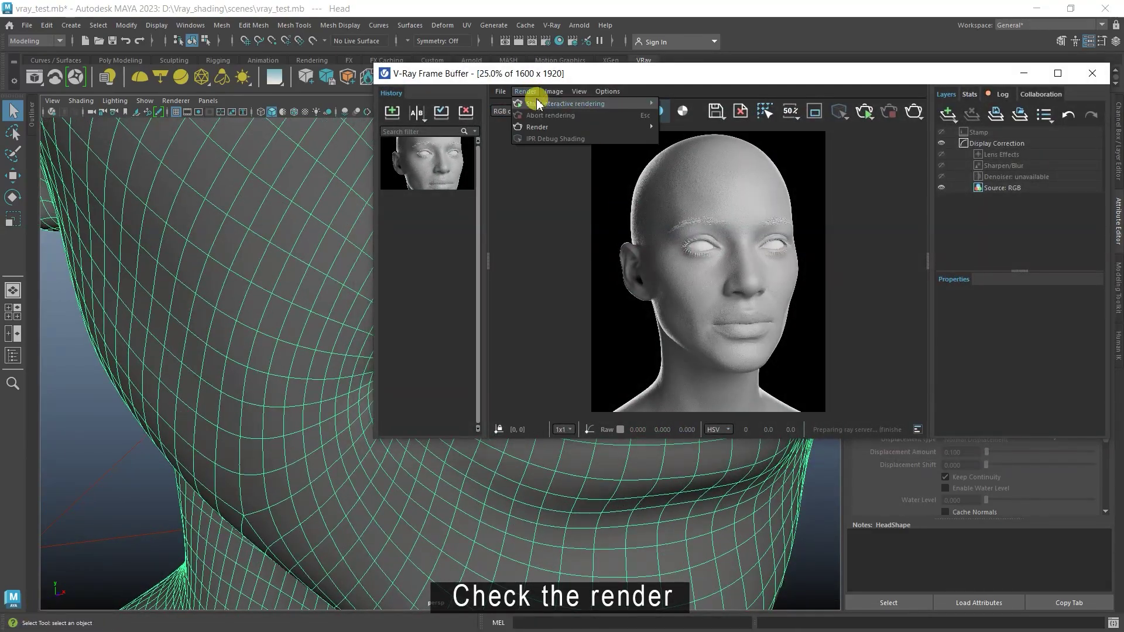
pyautogui.moveTo(594, 104)
pyautogui.click(689, 162)
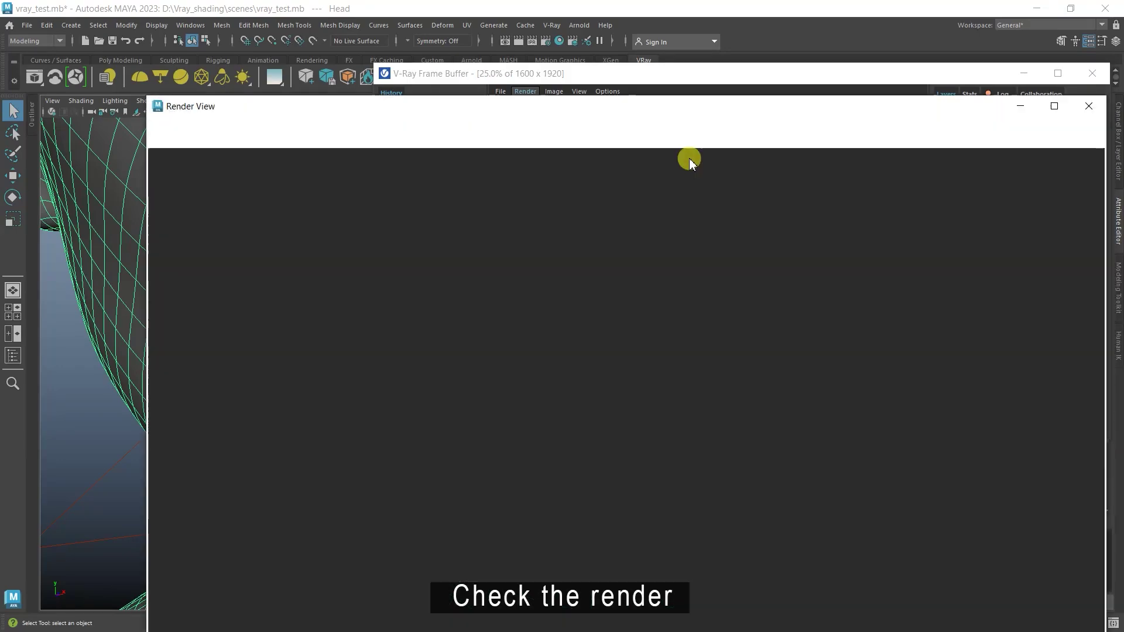
pyautogui.scroll(1, 752, 254)
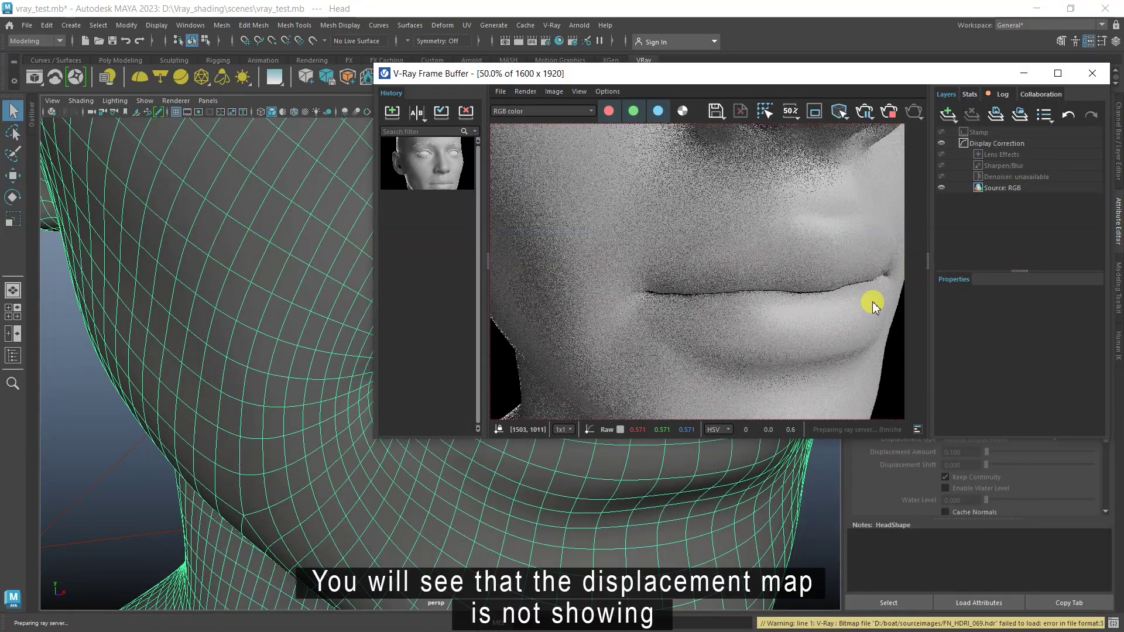
# Define a render region around the lips, inspect the surface detail up close, and switch region rendering off
pyautogui.click(813, 111)
pyautogui.moveTo(605, 183); pyautogui.dragTo(899, 384)
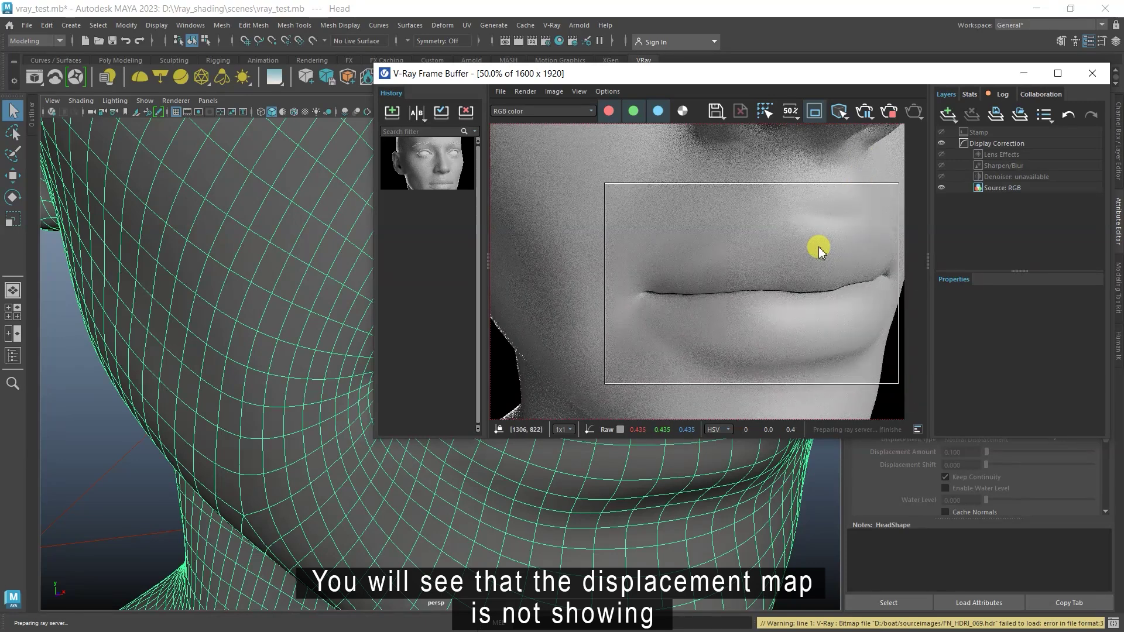
pyautogui.scroll(1, 816, 285)
pyautogui.scroll(-2, 710, 324)
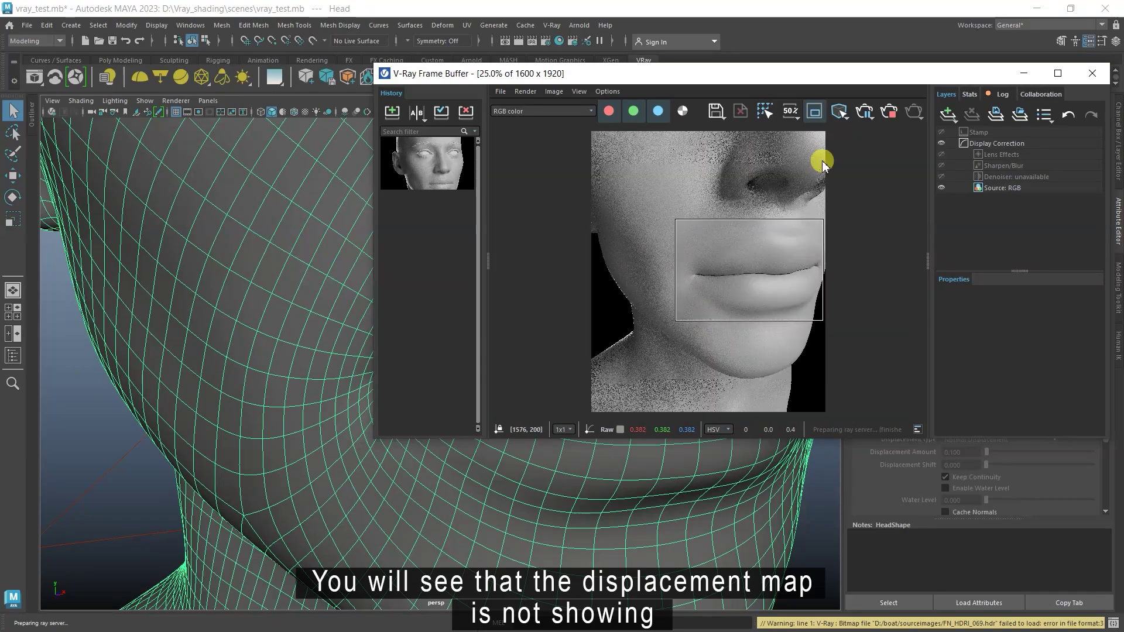
pyautogui.click(814, 114)
# Open Hypershade and graph the material assigned to the selected head mesh
pyautogui.click(1023, 73)
pyautogui.press('a')
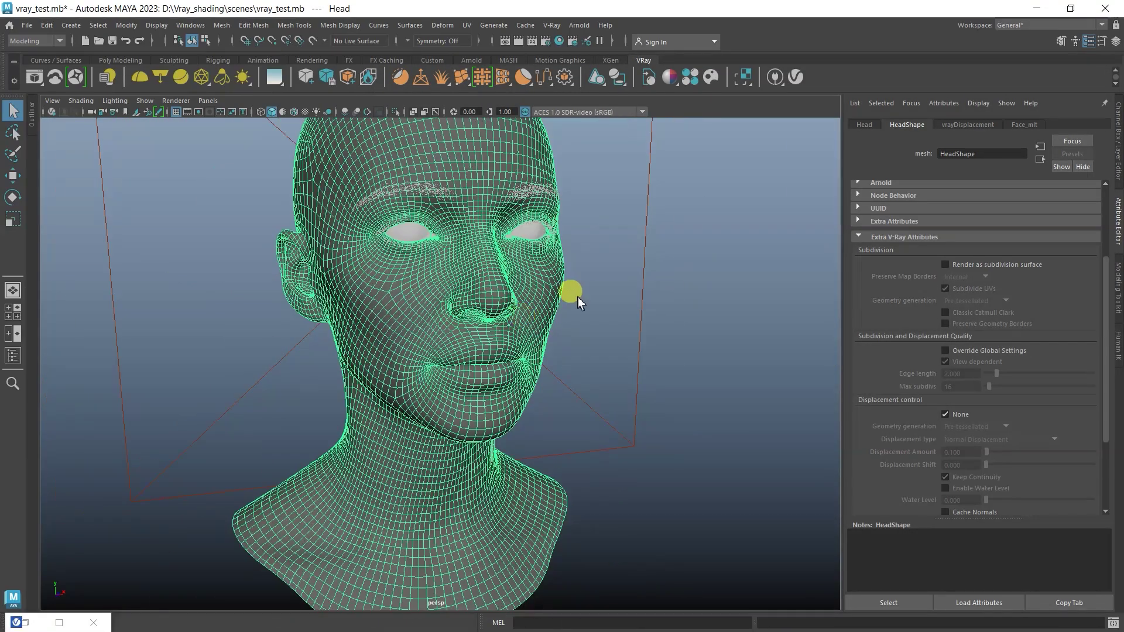
pyautogui.press('f')
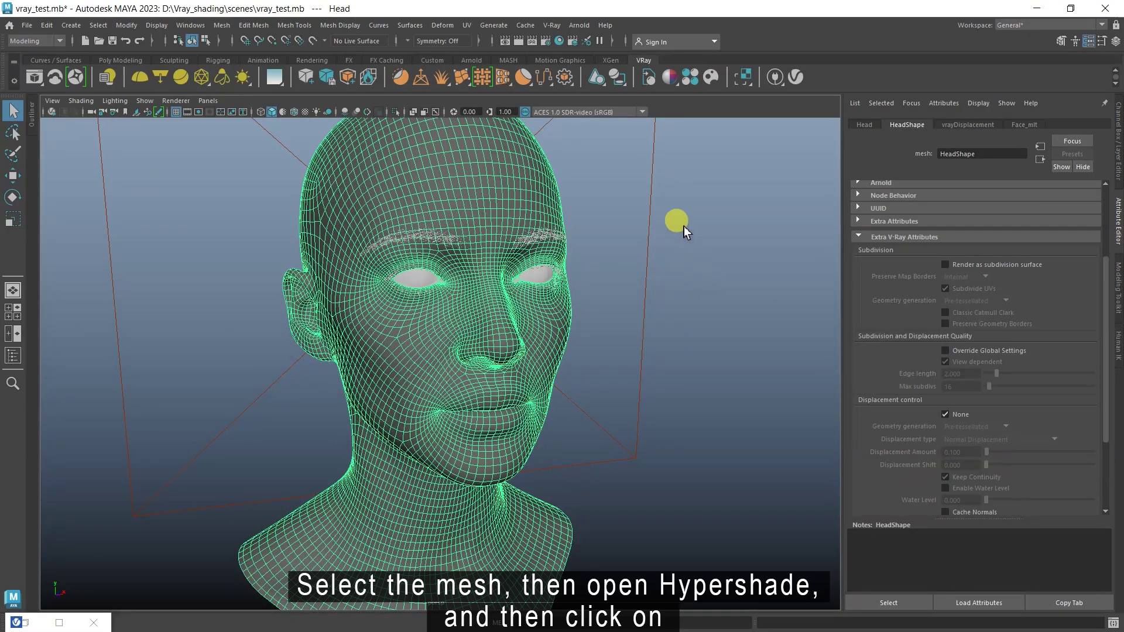
pyautogui.click(560, 41)
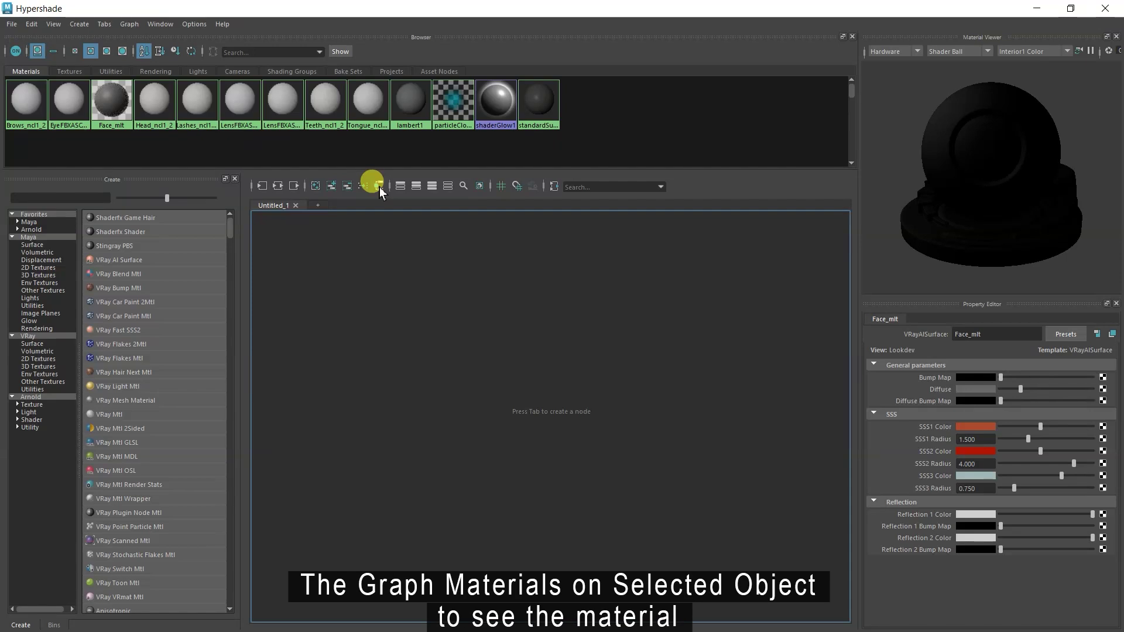
pyautogui.click(380, 186)
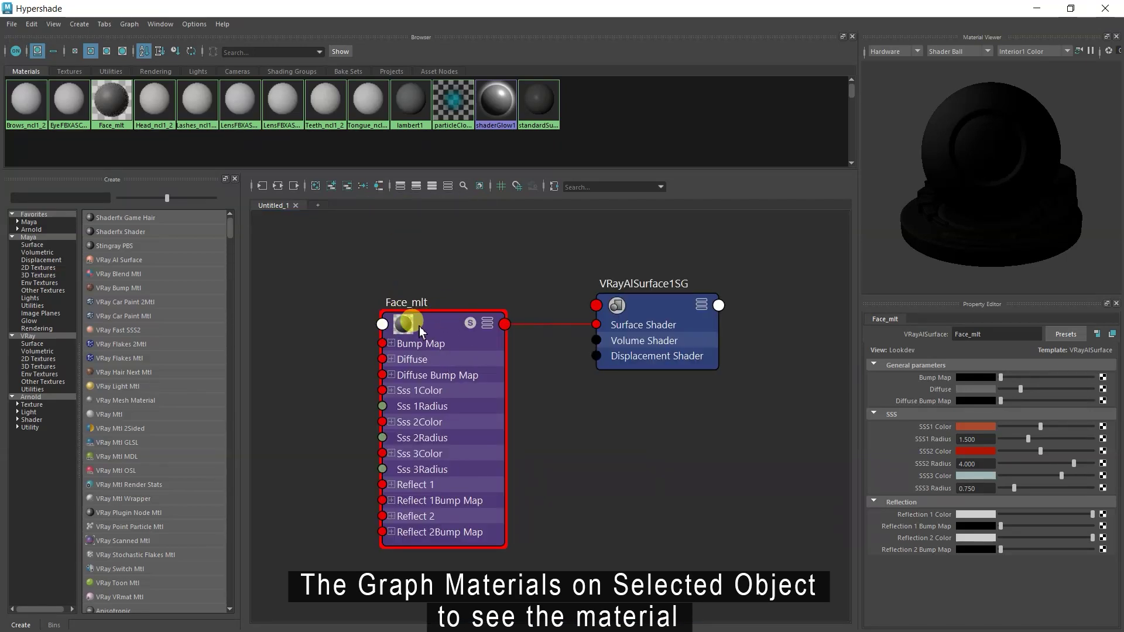
# Import Face_Normal.jpg as a file texture into the graph and place its nodes beside the Face_mlt material
pyautogui.scroll(-2, 643, 471)
pyautogui.keyDown('alt'); pyautogui.moveTo(598, 435); pyautogui.dragTo(705, 384, button='middle'); pyautogui.keyUp('alt')
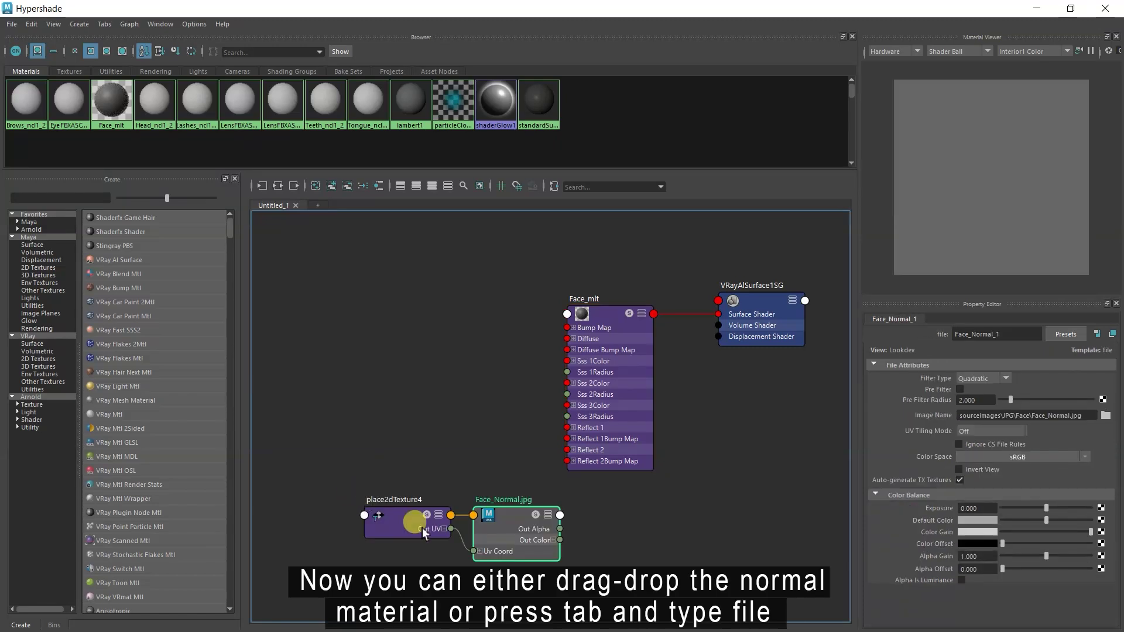
pyautogui.moveTo(513, 531); pyautogui.dragTo(514, 531)
pyautogui.moveTo(513, 531); pyautogui.dragTo(420, 493)
# Create an empty file texture node in the graph and delete it again together with its placement node
pyautogui.click(423, 391)
pyautogui.press('Tab')
pyautogui.moveTo(423, 391); pyautogui.dragTo(451, 412)
pyautogui.press('Tab')
pyautogui.write('fi')
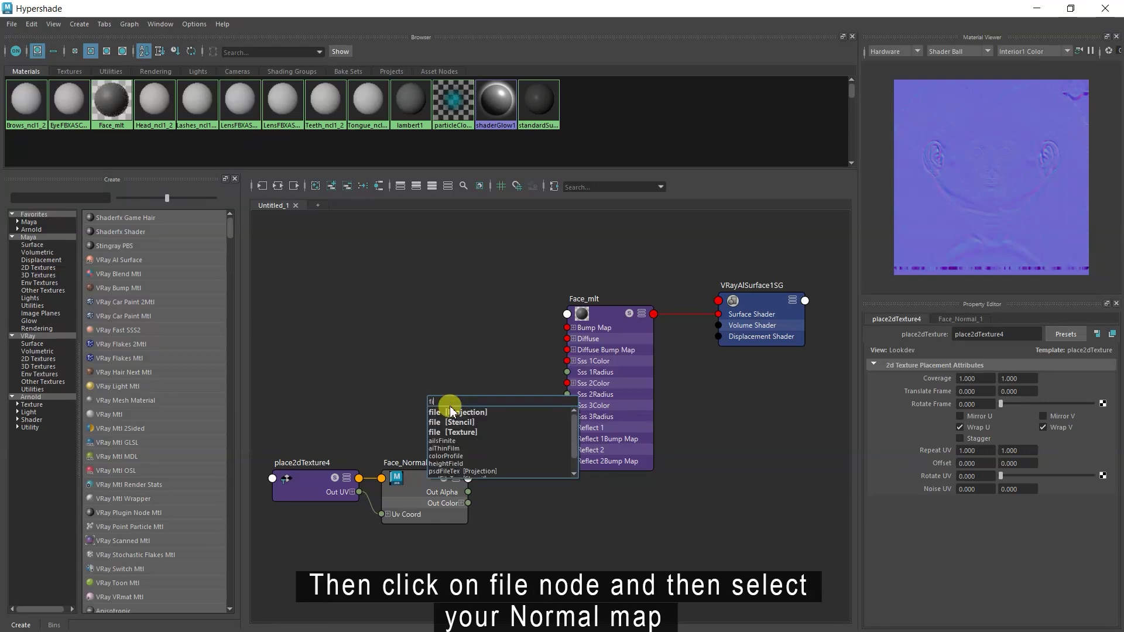
pyautogui.click(462, 432)
pyautogui.moveTo(463, 403); pyautogui.dragTo(419, 383)
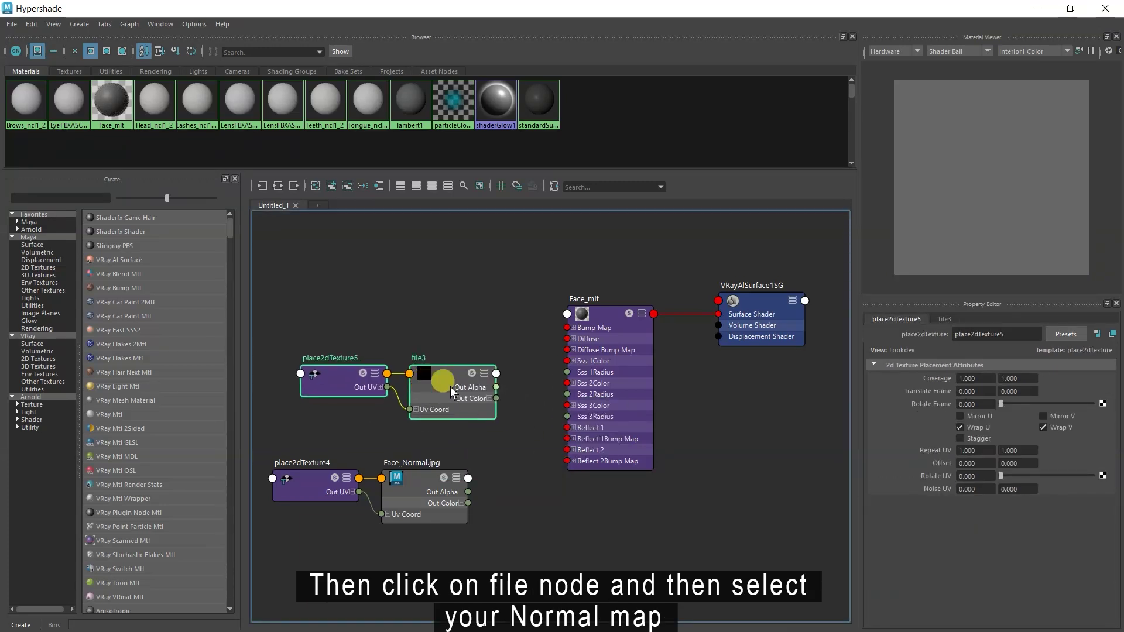
pyautogui.click(419, 384)
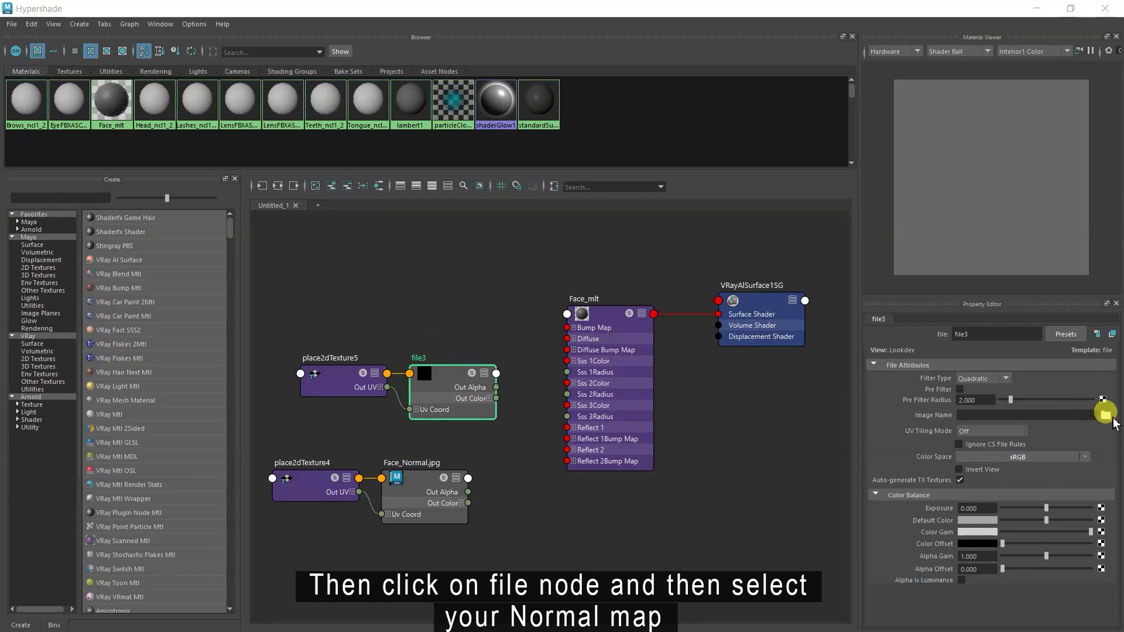
pyautogui.keyDown('shift'); pyautogui.click(329, 381); pyautogui.keyUp('shift')
pyautogui.press('Delete')
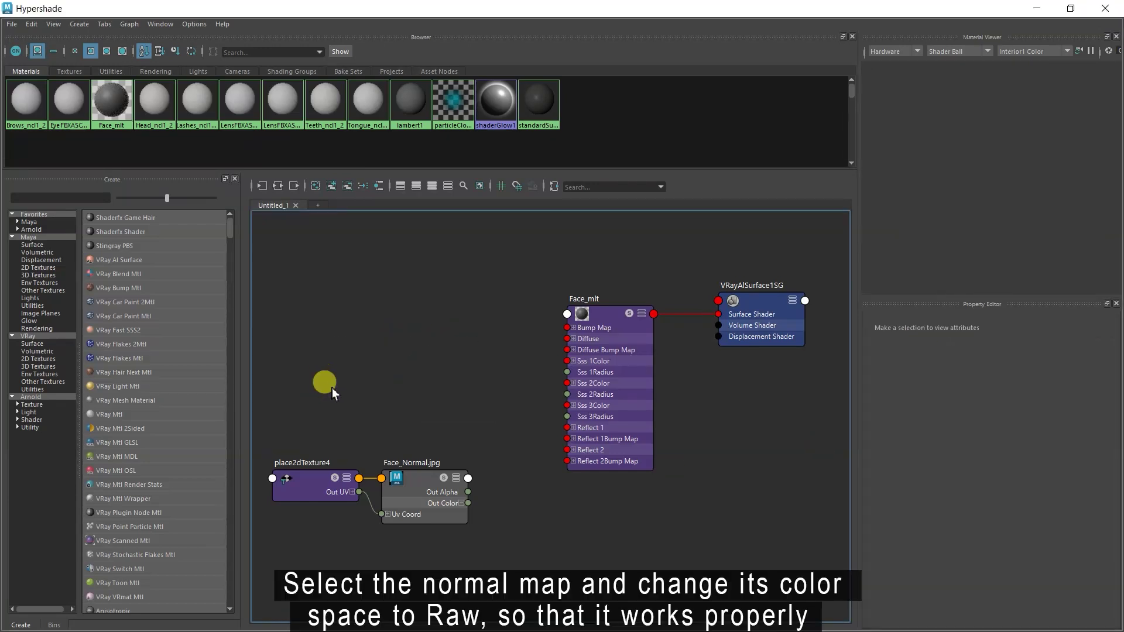
# Set the color space of the Face_Normal.jpg texture to Raw
pyautogui.click(410, 483)
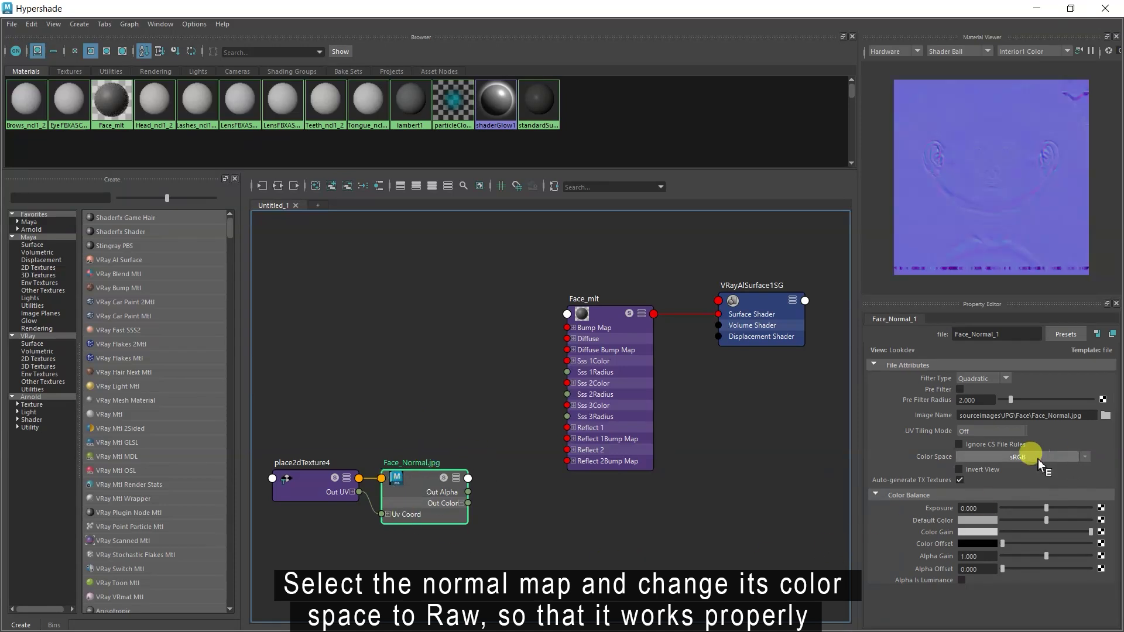
pyautogui.click(1080, 457)
pyautogui.moveTo(1058, 490)
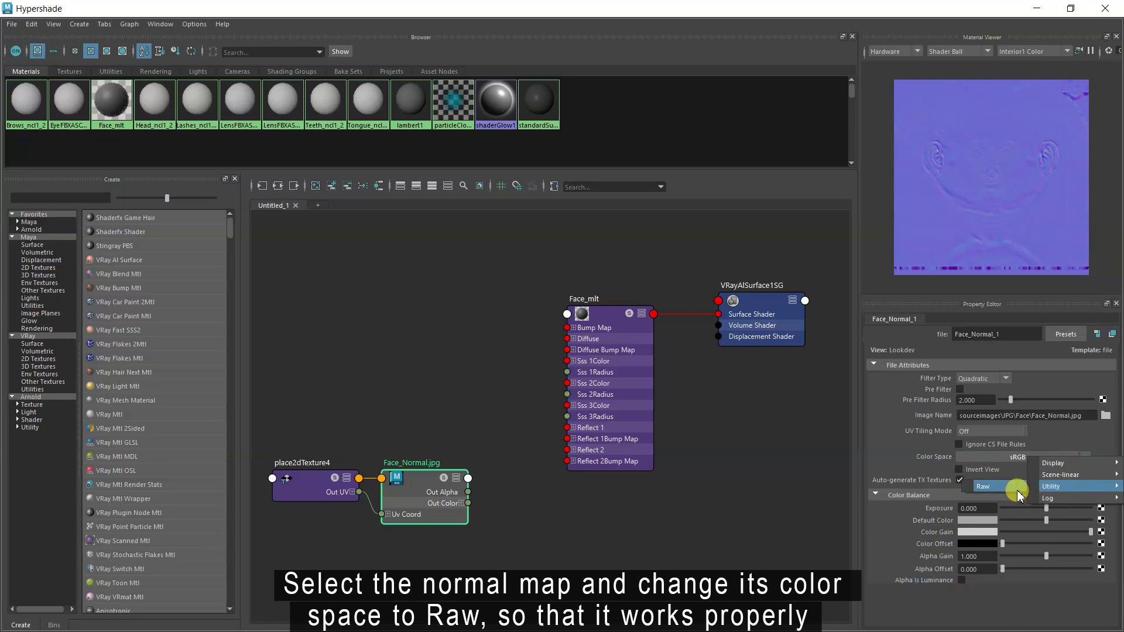
pyautogui.click(998, 487)
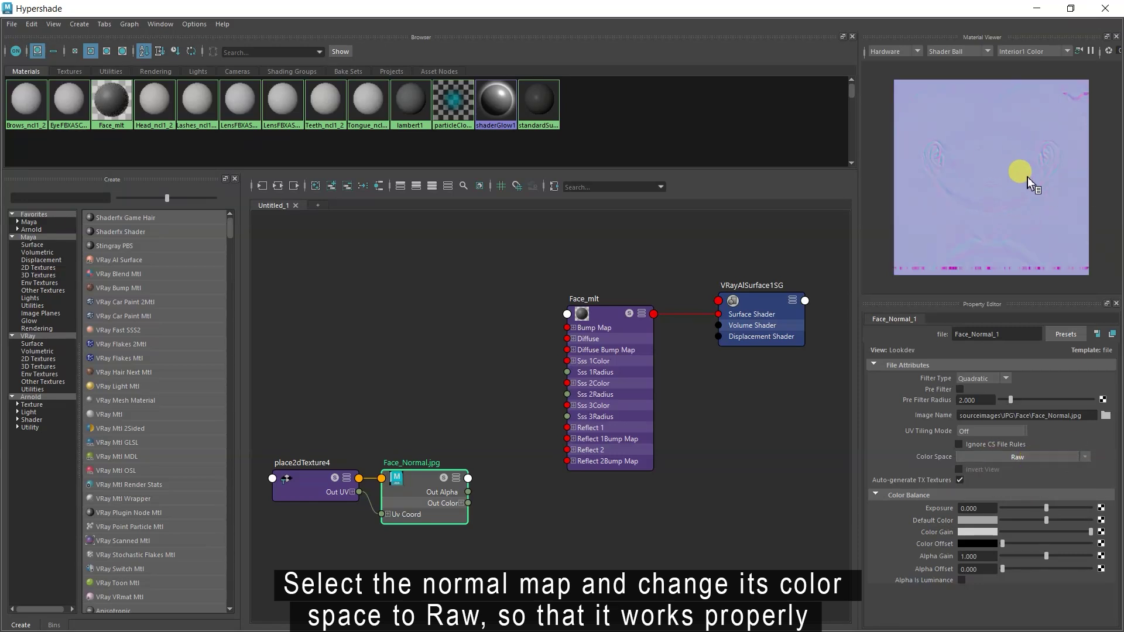
# Shrink and reposition the Hypershade window and its panels so Maya's Attribute Editor is accessible beside the node graph
pyautogui.click(1071, 8)
pyautogui.moveTo(1054, 22); pyautogui.dragTo(810, 200)
pyautogui.moveTo(509, 218); pyautogui.dragTo(504, 118)
pyautogui.moveTo(167, 396); pyautogui.dragTo(75, 408)
pyautogui.keyDown('alt'); pyautogui.moveTo(211, 390); pyautogui.dragTo(177, 524, button='right'); pyautogui.keyUp('alt')
pyautogui.keyDown('alt'); pyautogui.moveTo(236, 430); pyautogui.dragTo(236, 376, button='middle'); pyautogui.keyUp('alt')
# Connect Face_Normal.jpg's Out Color to the Bump Map attribute of the Face_mlt material
pyautogui.scroll(4, 228, 444)
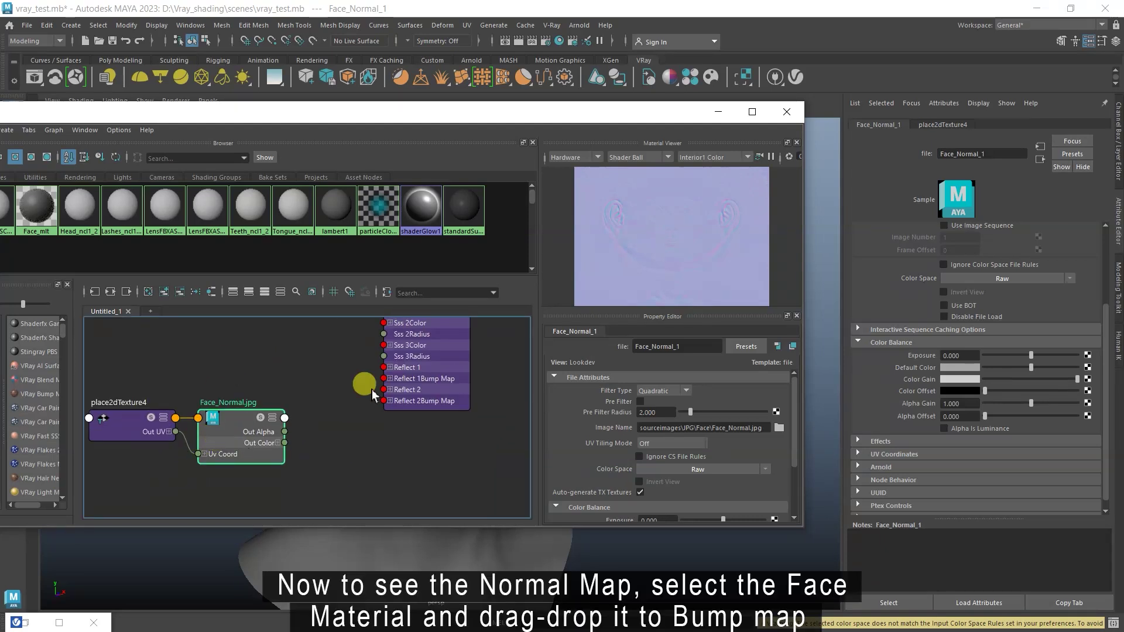
pyautogui.scroll(-2, 375, 403)
pyautogui.click(390, 415)
pyautogui.moveTo(283, 445); pyautogui.dragTo(927, 286, button='middle')
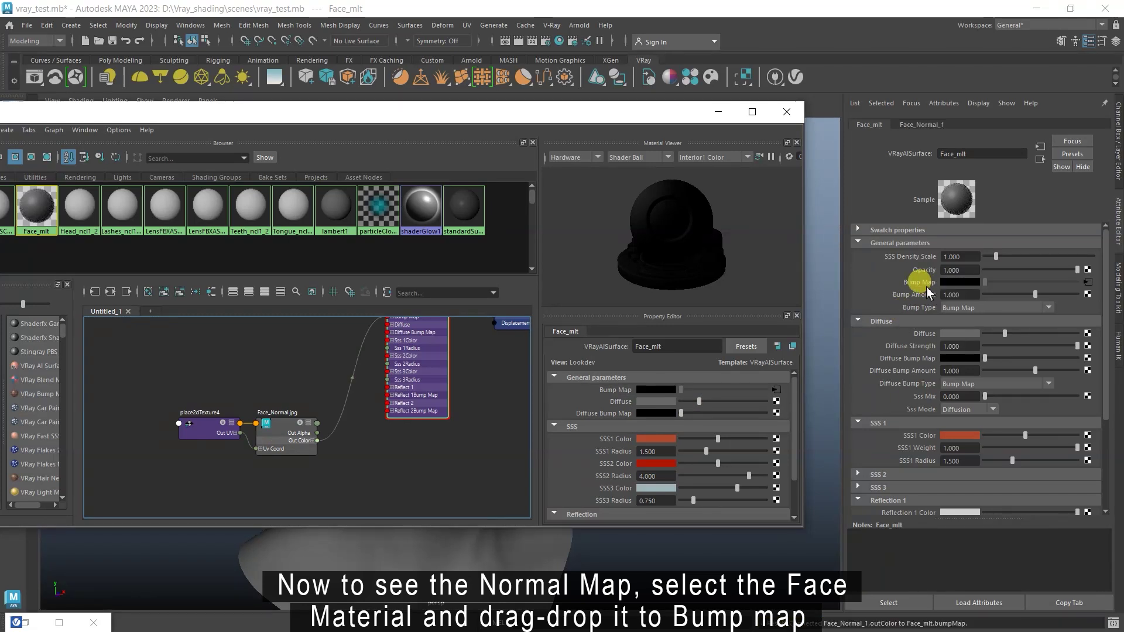
# Set the Bump Type of the Face_mlt material to Normal map in tangent space
pyautogui.click(1048, 307)
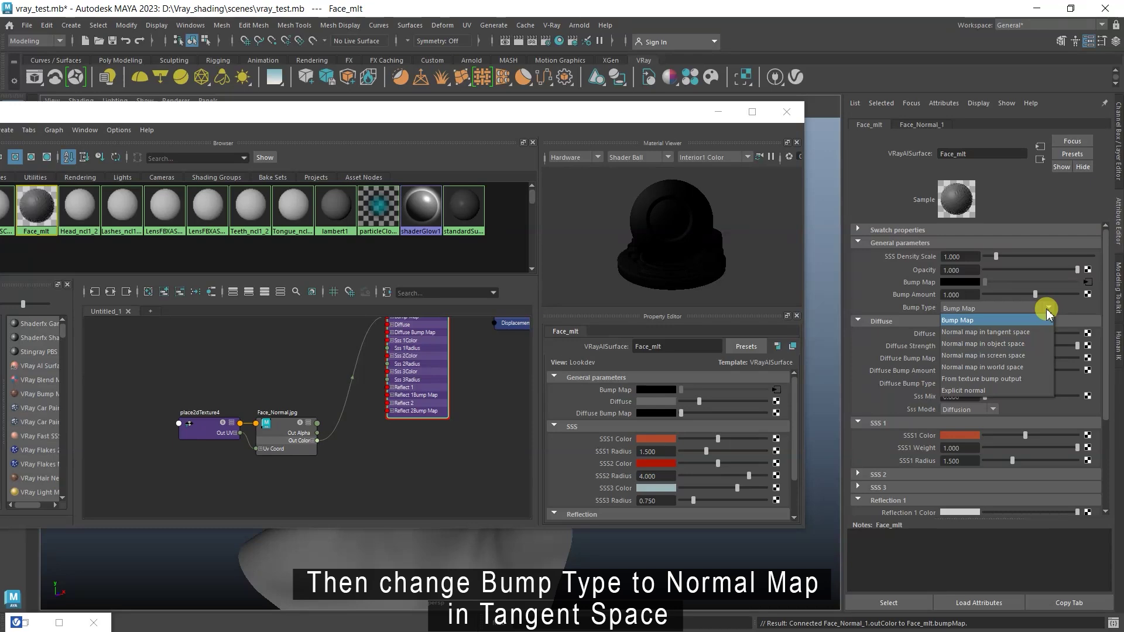
pyautogui.click(1021, 323)
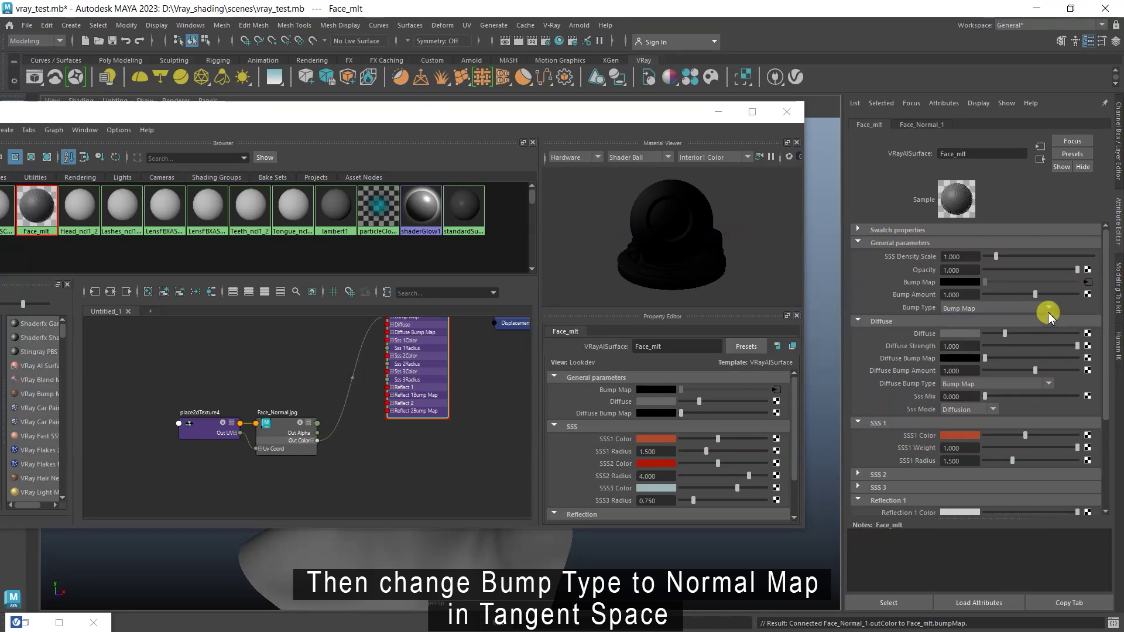
pyautogui.click(1047, 307)
pyautogui.click(994, 300)
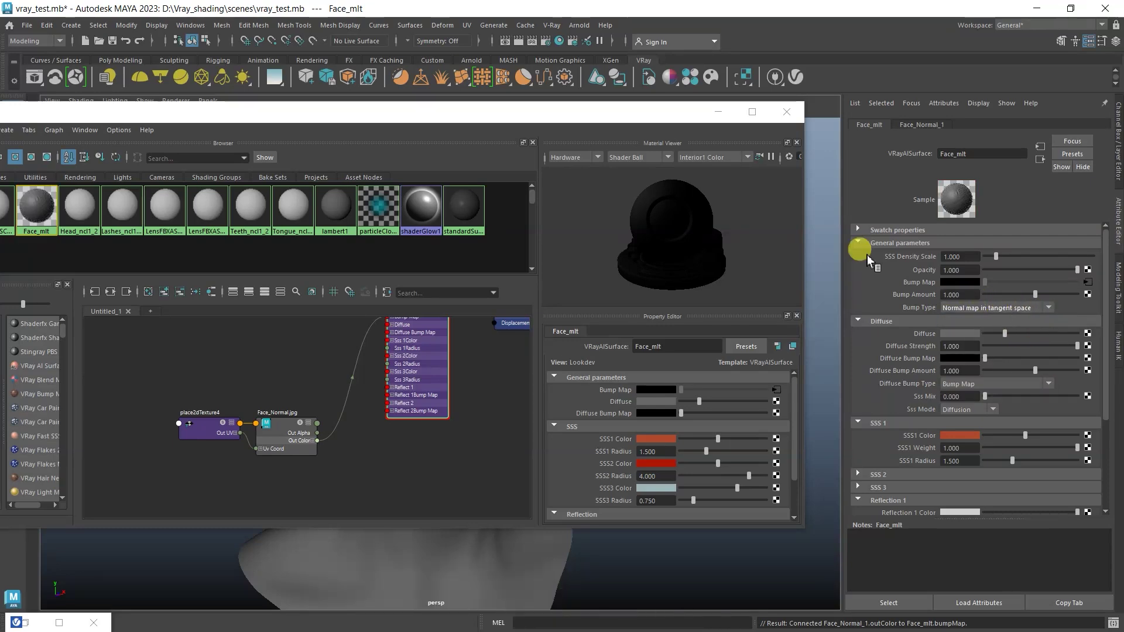
# Rerun the interactive render limited to the lip region with a closer camera view, and inspect the normal map detail
pyautogui.click(719, 112)
pyautogui.click(26, 622)
pyautogui.click(815, 113)
pyautogui.click(865, 115)
pyautogui.scroll(1, 781, 280)
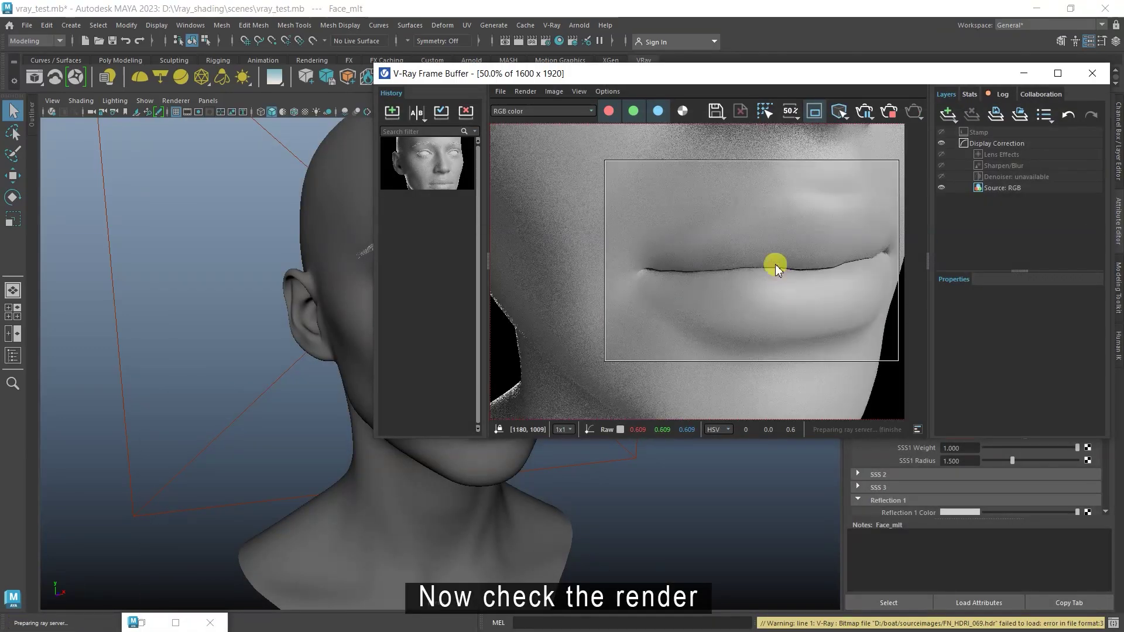
pyautogui.scroll(5, 410, 468)
pyautogui.keyDown('alt'); pyautogui.moveTo(466, 463); pyautogui.dragTo(448, 403, button='middle'); pyautogui.keyUp('alt')
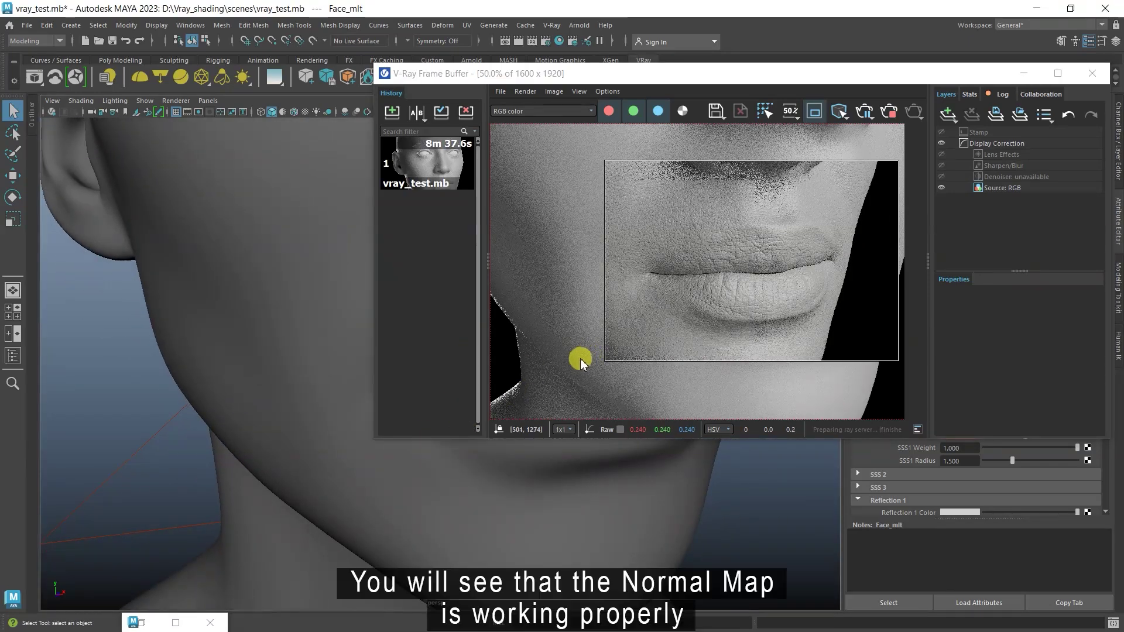
pyautogui.scroll(2, 808, 310)
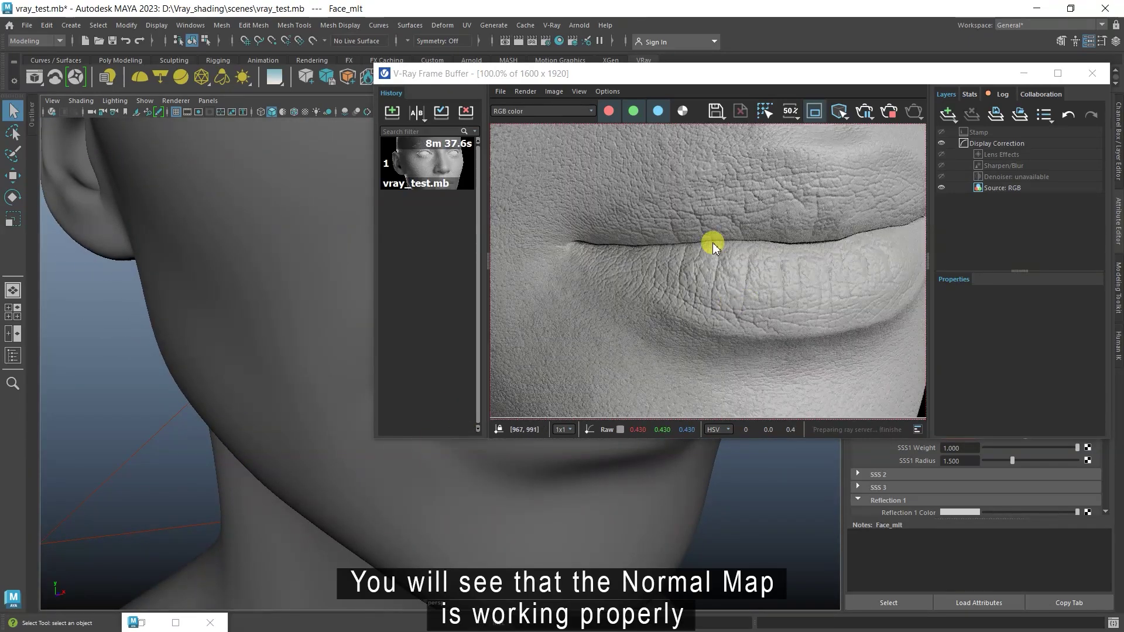
pyautogui.scroll(-2, 694, 274)
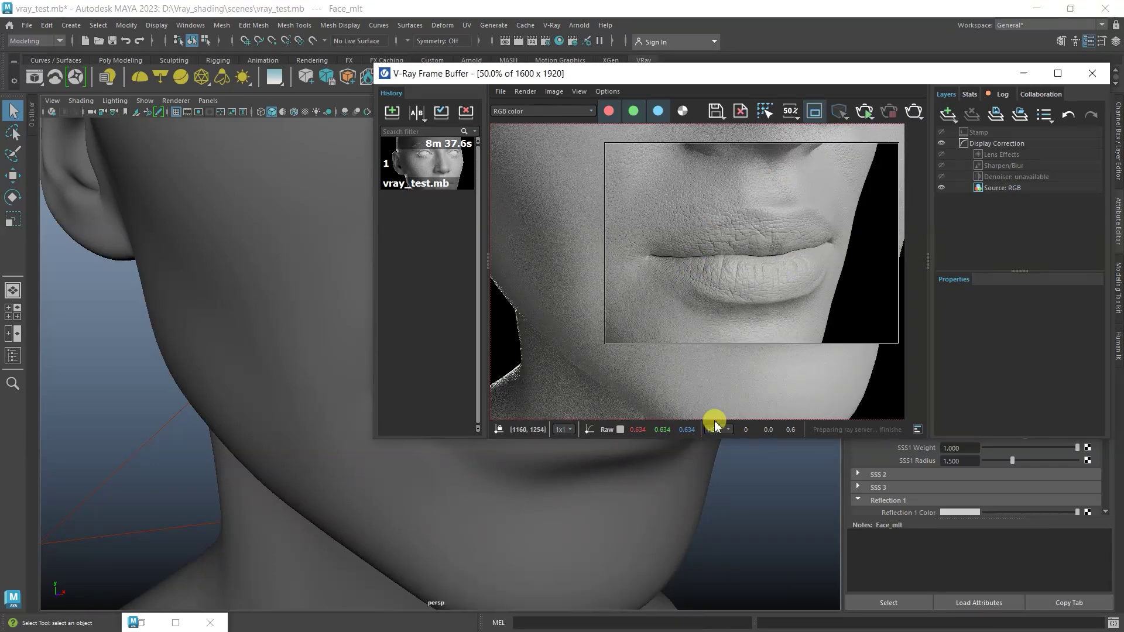
# Return to Hypershade and rearrange the Face_Normal.jpg and placement nodes next to the Face_mlt material
pyautogui.click(142, 623)
pyautogui.scroll(-2, 427, 442)
pyautogui.moveTo(261, 409); pyautogui.dragTo(325, 475)
pyautogui.moveTo(313, 441); pyautogui.dragTo(268, 391)
pyautogui.scroll(2, 269, 391)
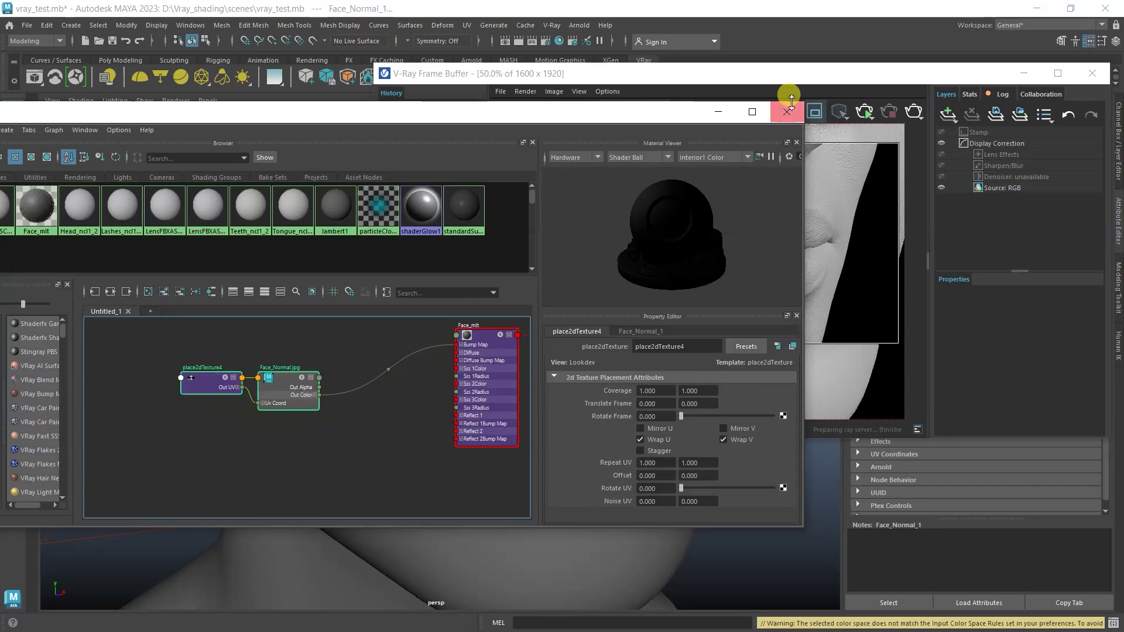
# Maximize Hypershade and import Face_Micro Normal.jpg as a second file texture in the graph
pyautogui.click(752, 111)
pyautogui.scroll(3, 399, 337)
pyautogui.moveTo(566, 395); pyautogui.dragTo(535, 448, button='middle')
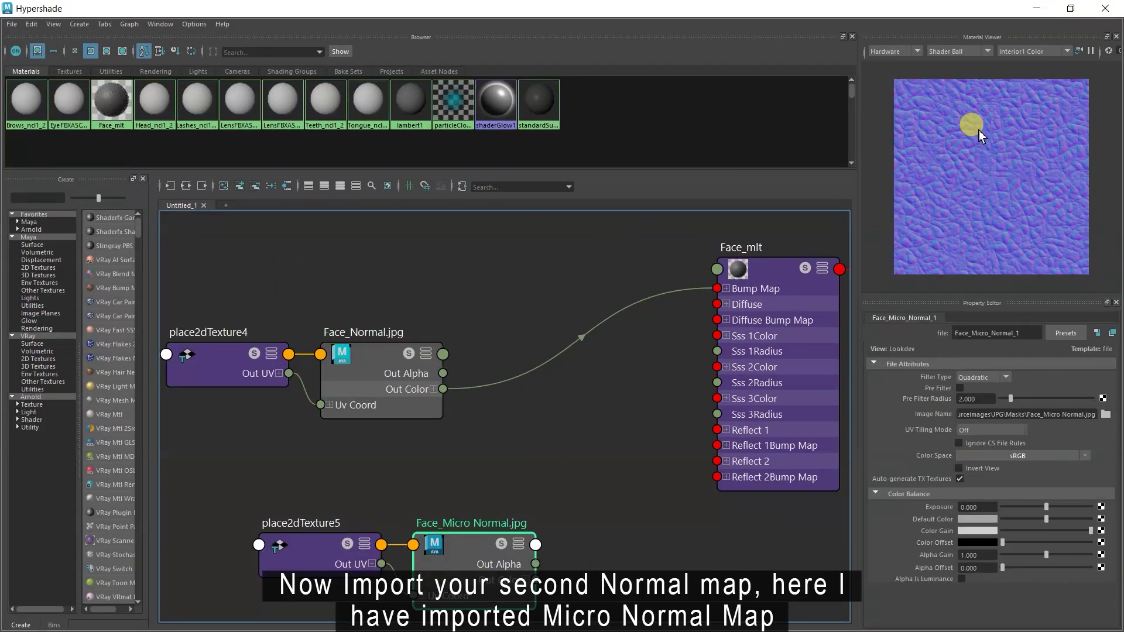
# Restore Hypershade to a floating window, display the Face_mlt attributes beside it, and minimize the V-Ray Frame Buffer
pyautogui.click(481, 465)
pyautogui.moveTo(310, 476); pyautogui.dragTo(340, 497)
pyautogui.click(485, 478)
pyautogui.click(1069, 8)
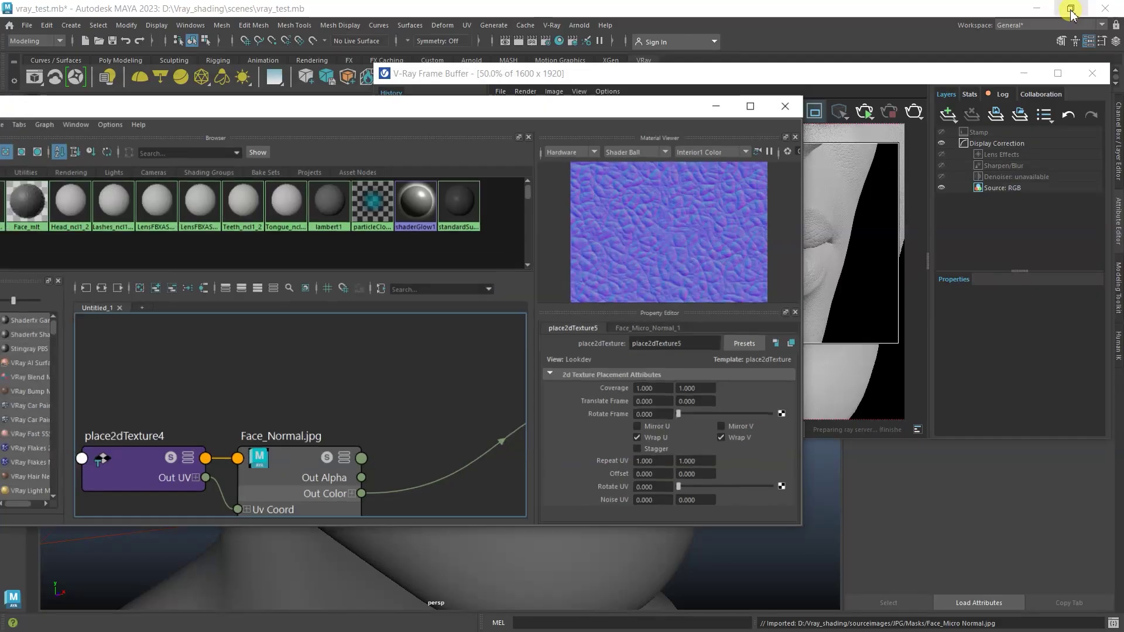
pyautogui.moveTo(489, 117); pyautogui.dragTo(372, 103)
pyautogui.scroll(-3, 218, 404)
pyautogui.click(386, 384)
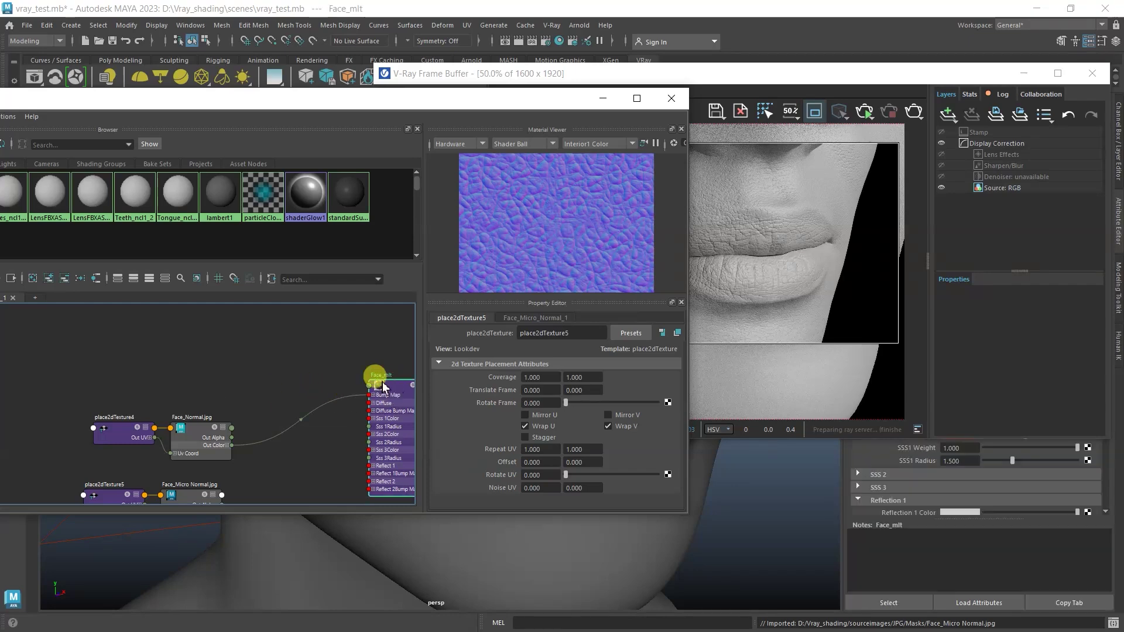
pyautogui.moveTo(278, 396); pyautogui.dragTo(243, 303, button='middle')
pyautogui.click(1023, 73)
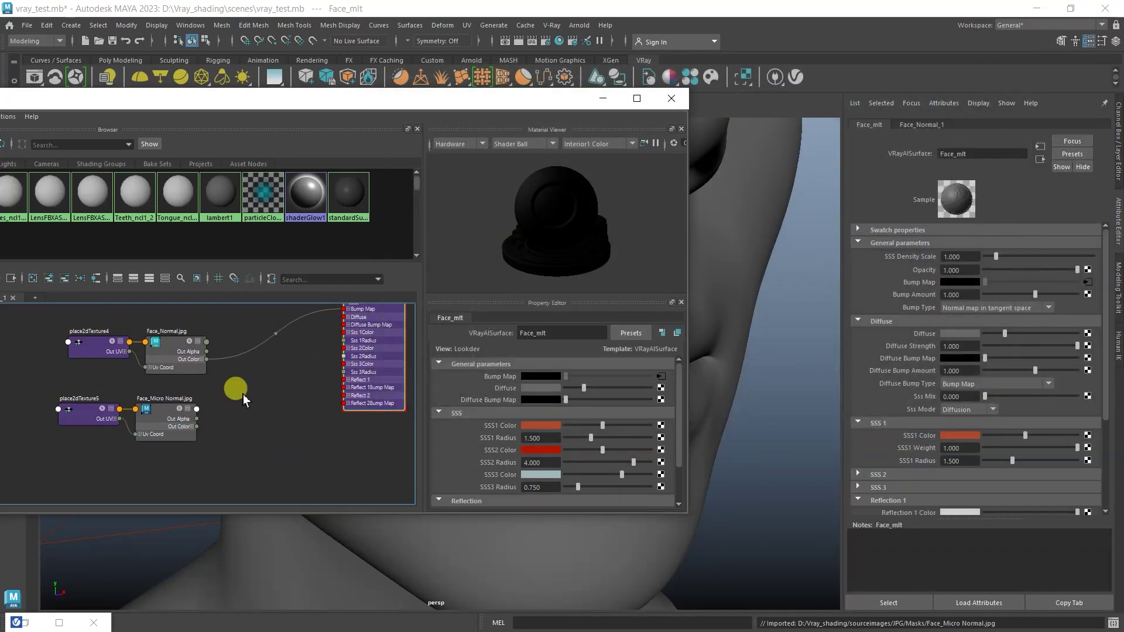
# Set the color space of the Face_Micro Normal.jpg file texture to Raw
pyautogui.click(164, 422)
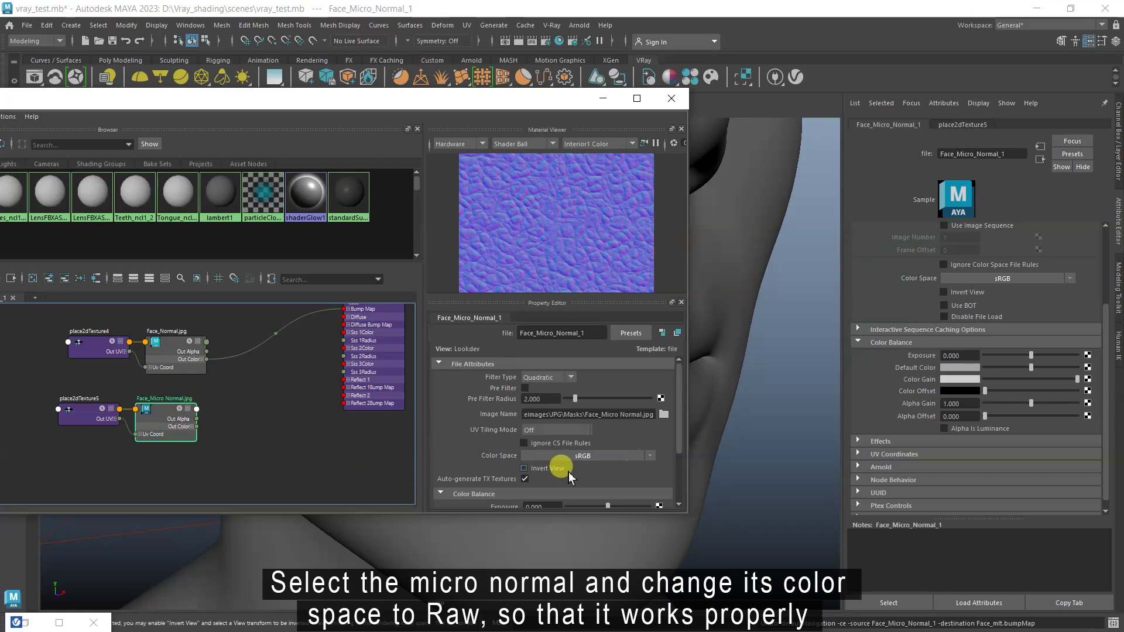
pyautogui.click(649, 455)
pyautogui.moveTo(679, 486)
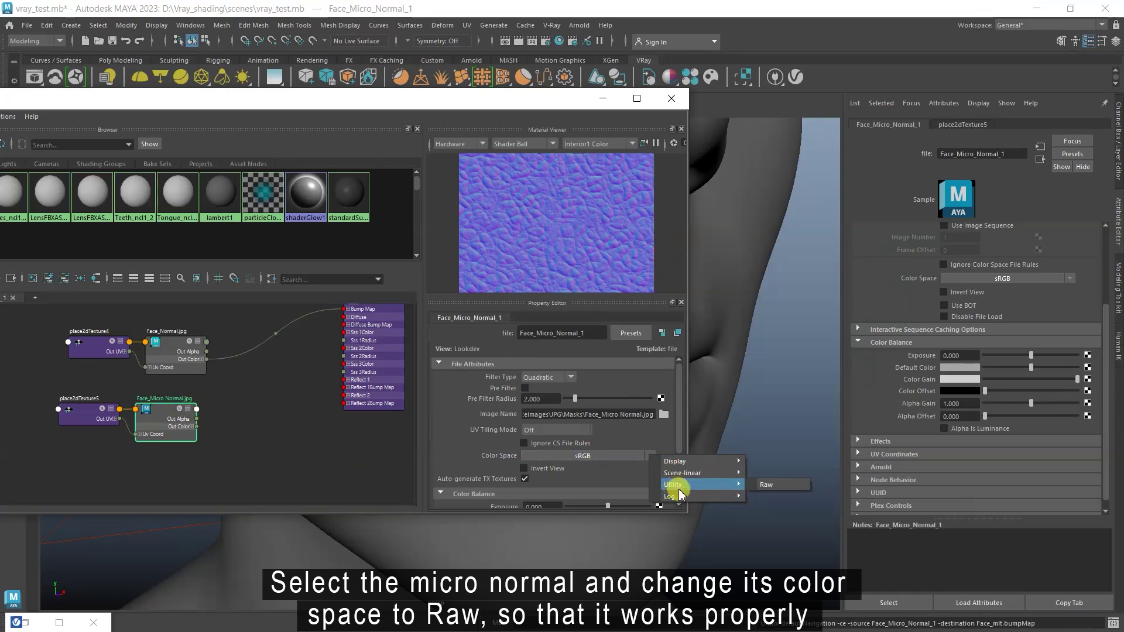
pyautogui.click(761, 485)
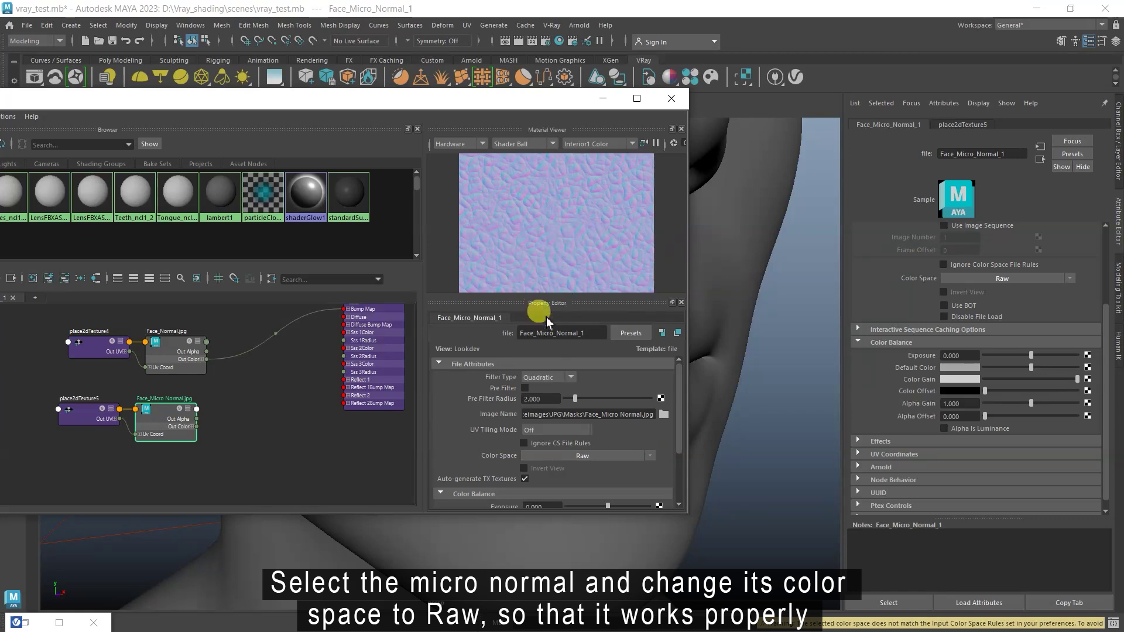
# Connect Face_Micro Normal.jpg to the Bump Map of Face_mlt and run the interactive render to check its tiling on the lips
pyautogui.click(402, 368)
pyautogui.moveTo(168, 425); pyautogui.dragTo(908, 283, button='middle')
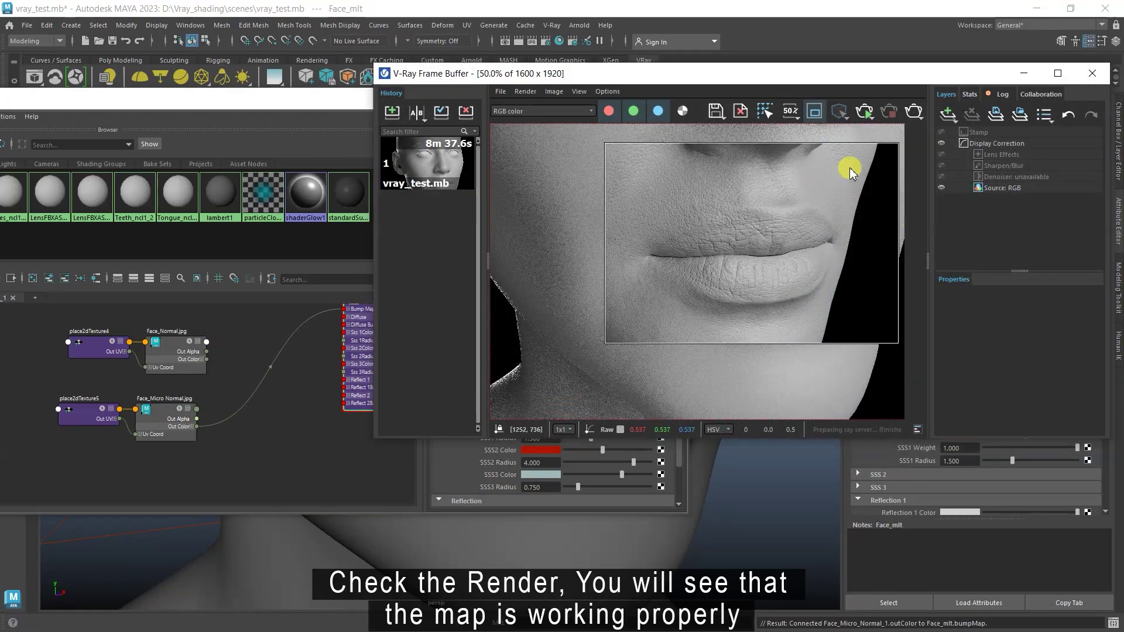
pyautogui.click(865, 111)
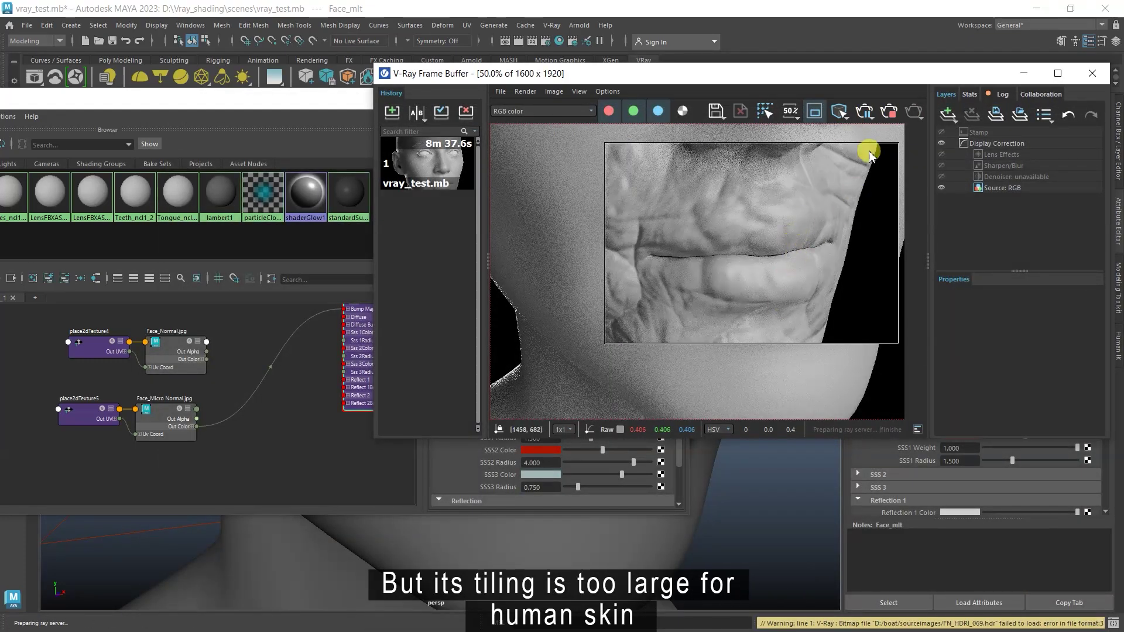
pyautogui.click(889, 113)
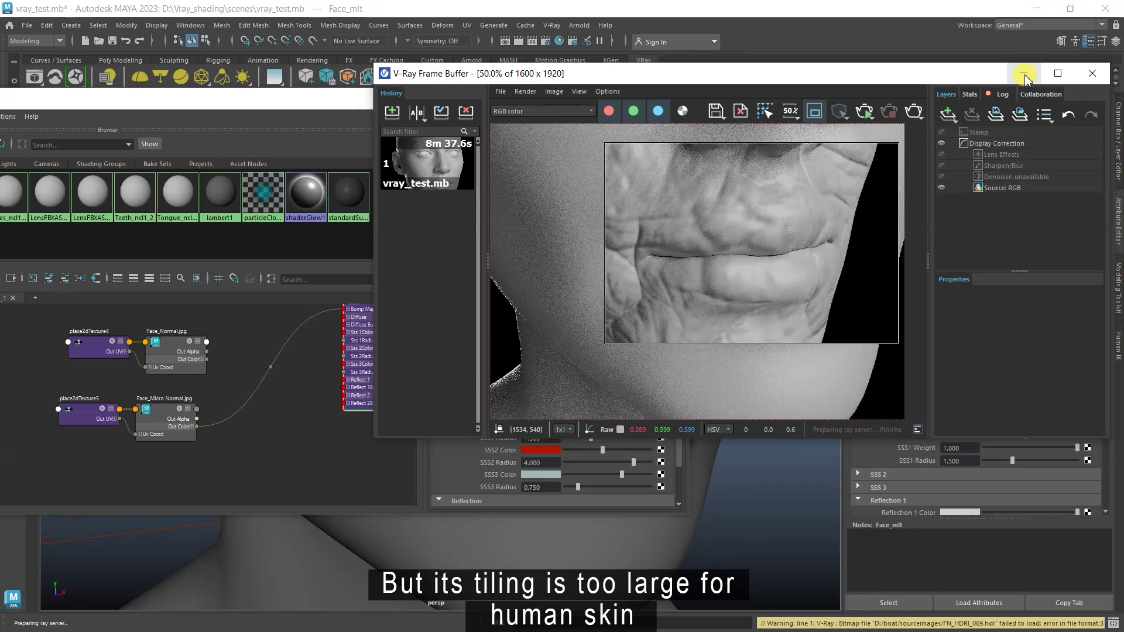
pyautogui.click(1024, 75)
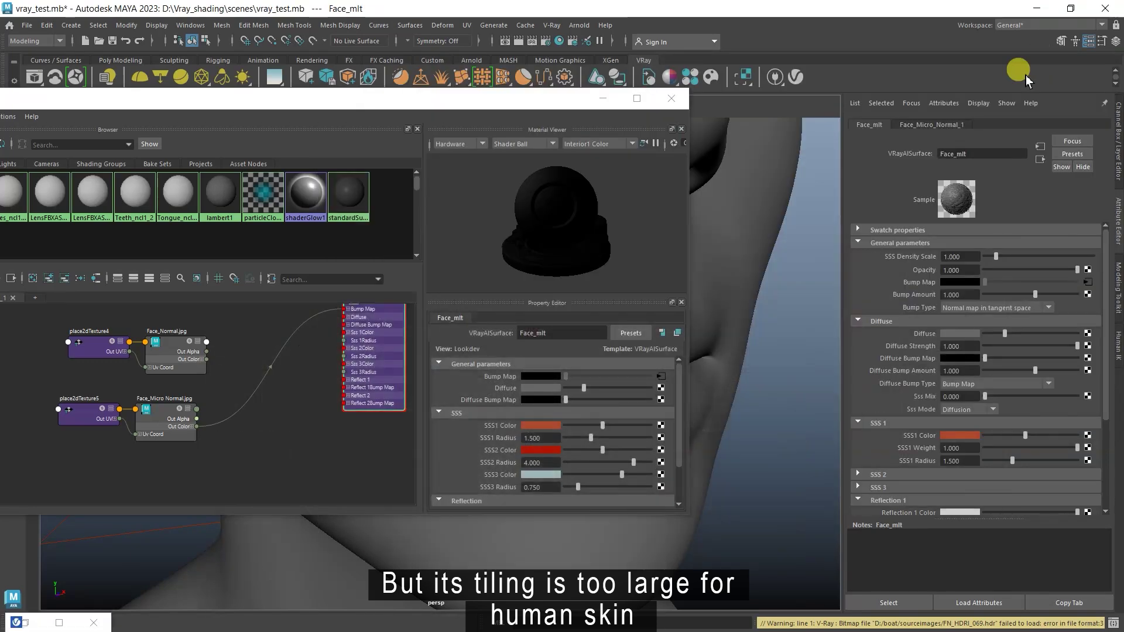
# Set the Repeat UV of place2dTexture5, the micro normal's placement node, to 40 by 40
pyautogui.click(86, 418)
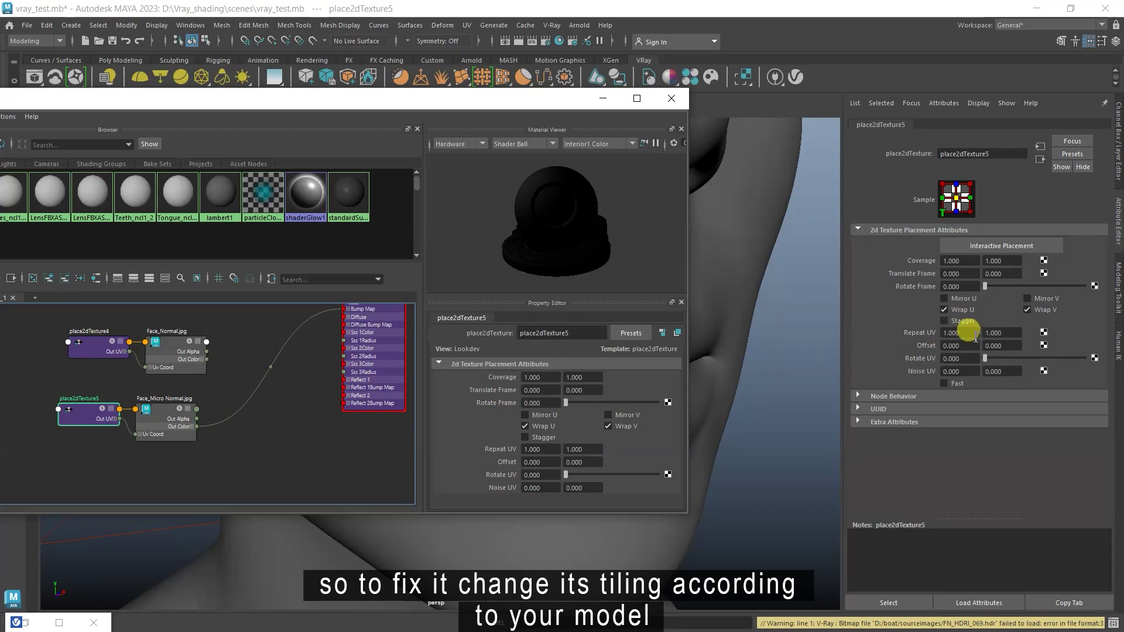
pyautogui.click(954, 333)
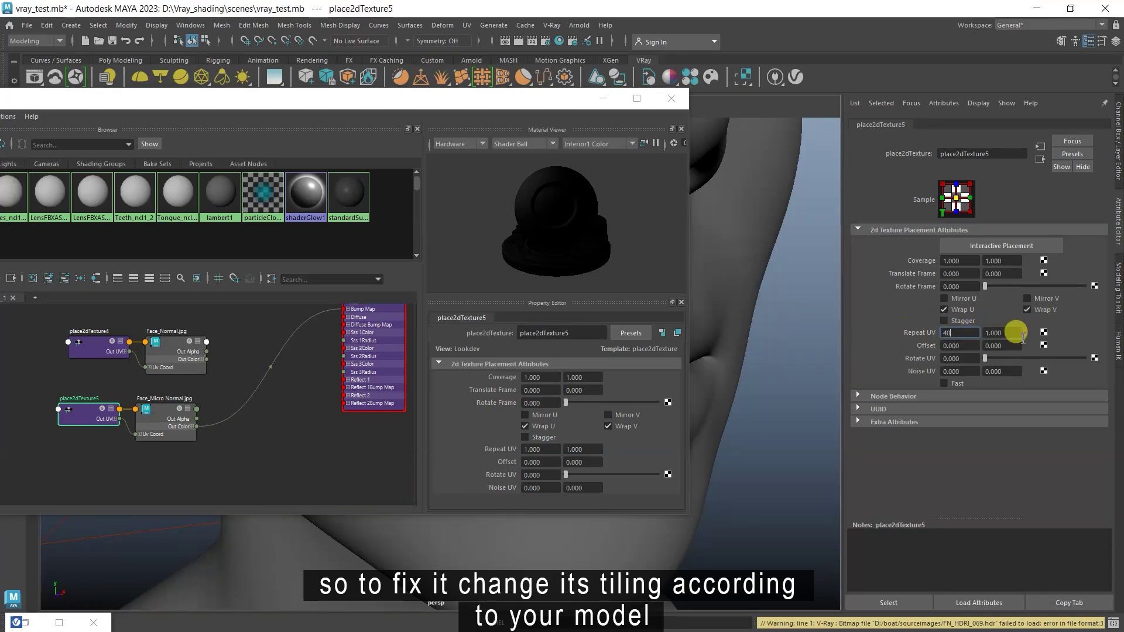
pyautogui.click(987, 333)
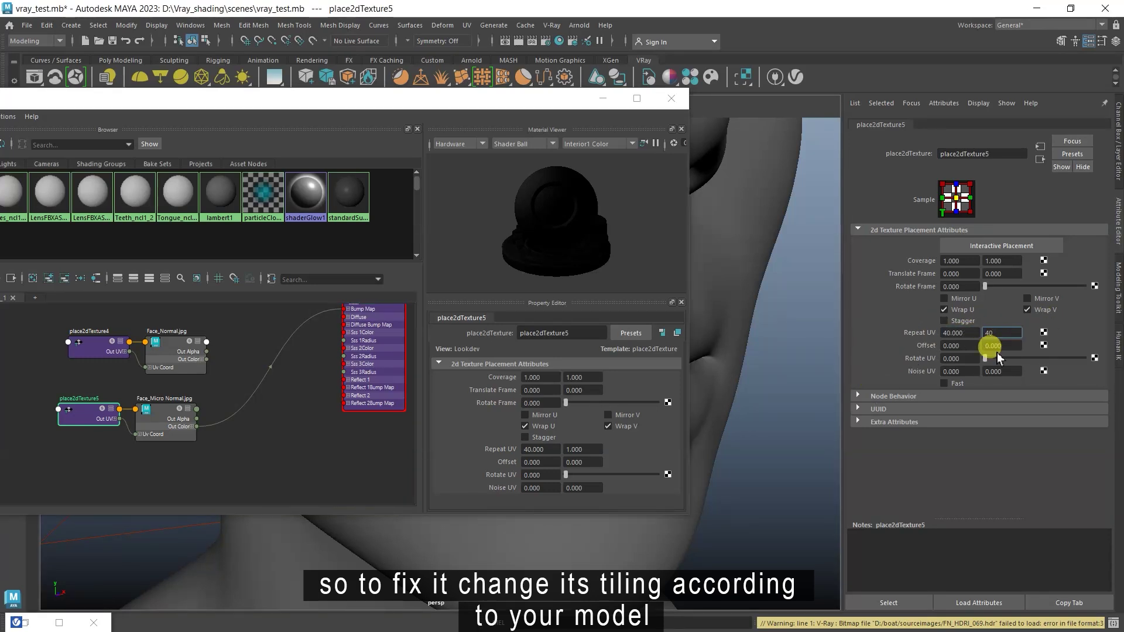
pyautogui.press('Return')
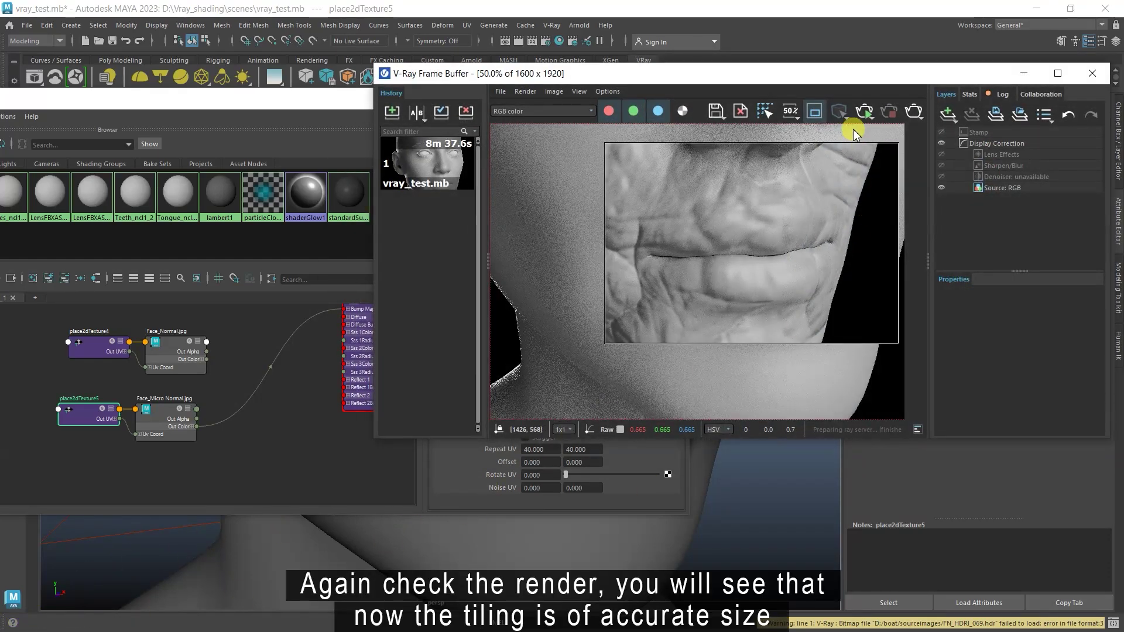
# Rerun the interactive render and examine the size of the micro normal tiling on the lips
pyautogui.click(864, 111)
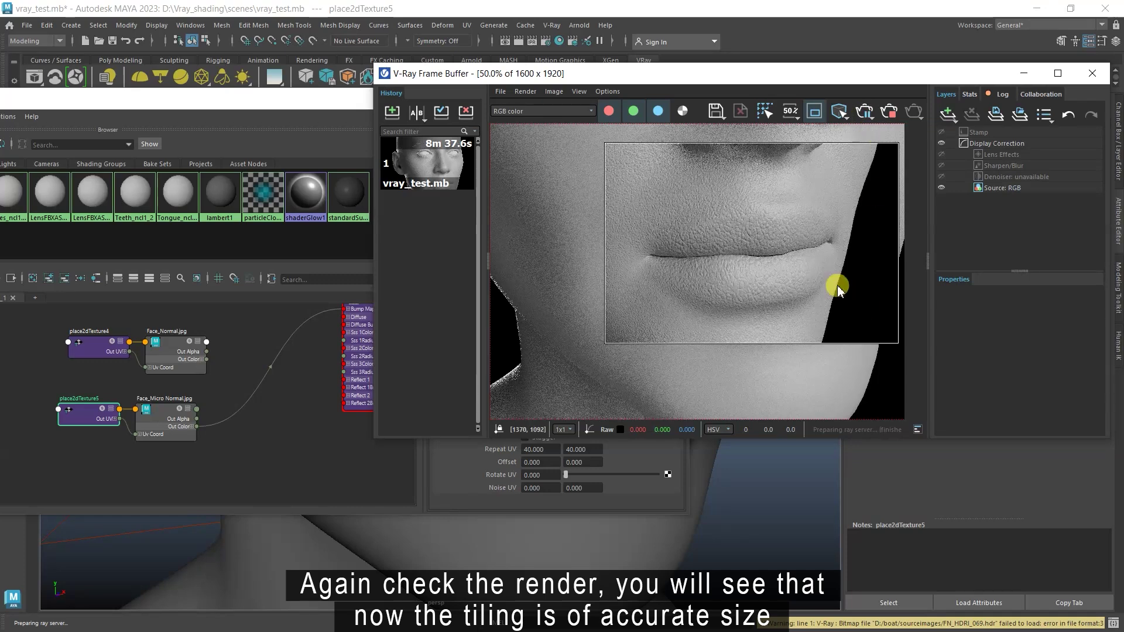
pyautogui.doubleClick(746, 227)
pyautogui.scroll(-1, 769, 187)
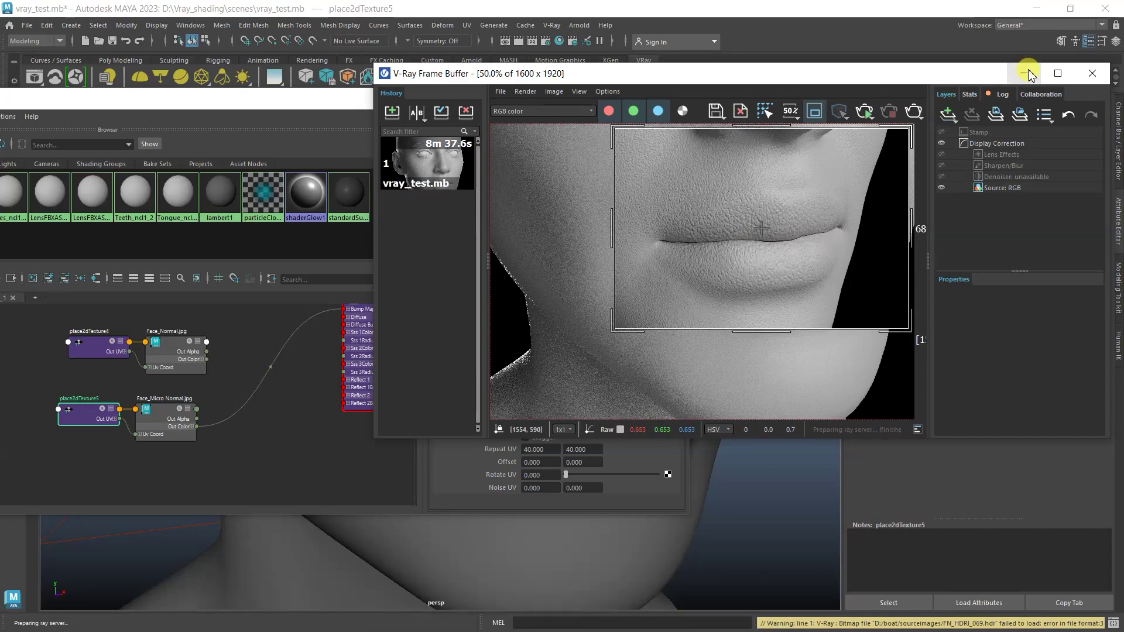
pyautogui.click(1092, 73)
# Move both normal map textures and their placement nodes farther from Face_mlt and maximize Hypershade
pyautogui.scroll(-2, 352, 433)
pyautogui.moveTo(133, 336); pyautogui.dragTo(212, 446)
pyautogui.moveTo(220, 382); pyautogui.dragTo(163, 388)
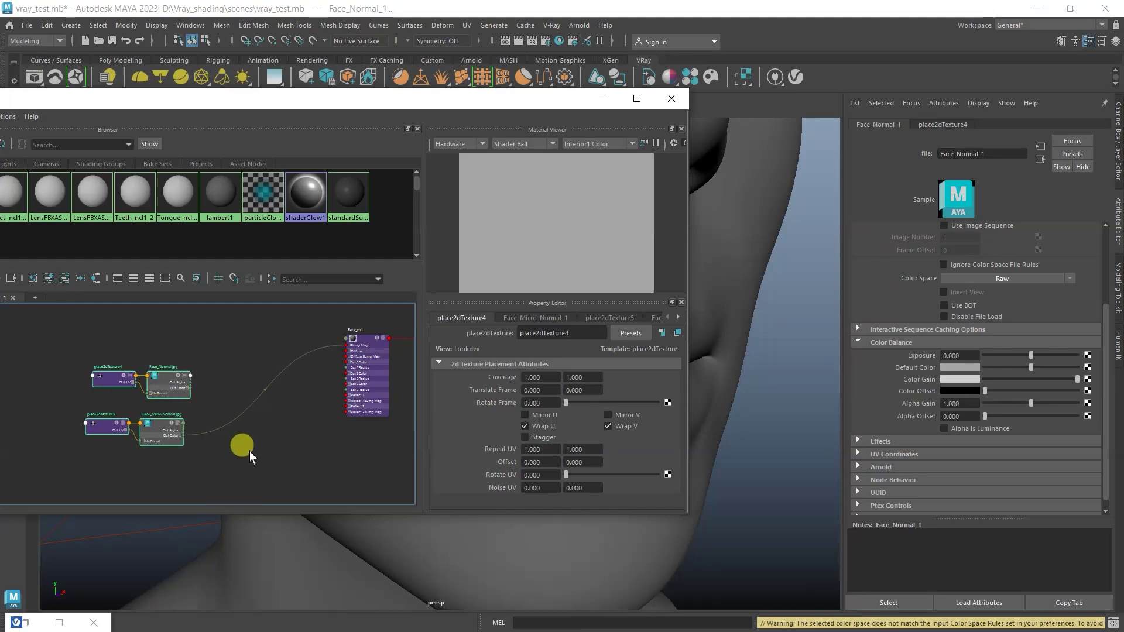
pyautogui.scroll(2, 250, 453)
pyautogui.click(640, 100)
pyautogui.scroll(2, 497, 328)
pyautogui.keyDown('alt'); pyautogui.moveTo(508, 364); pyautogui.dragTo(540, 512, button='middle'); pyautogui.keyUp('alt')
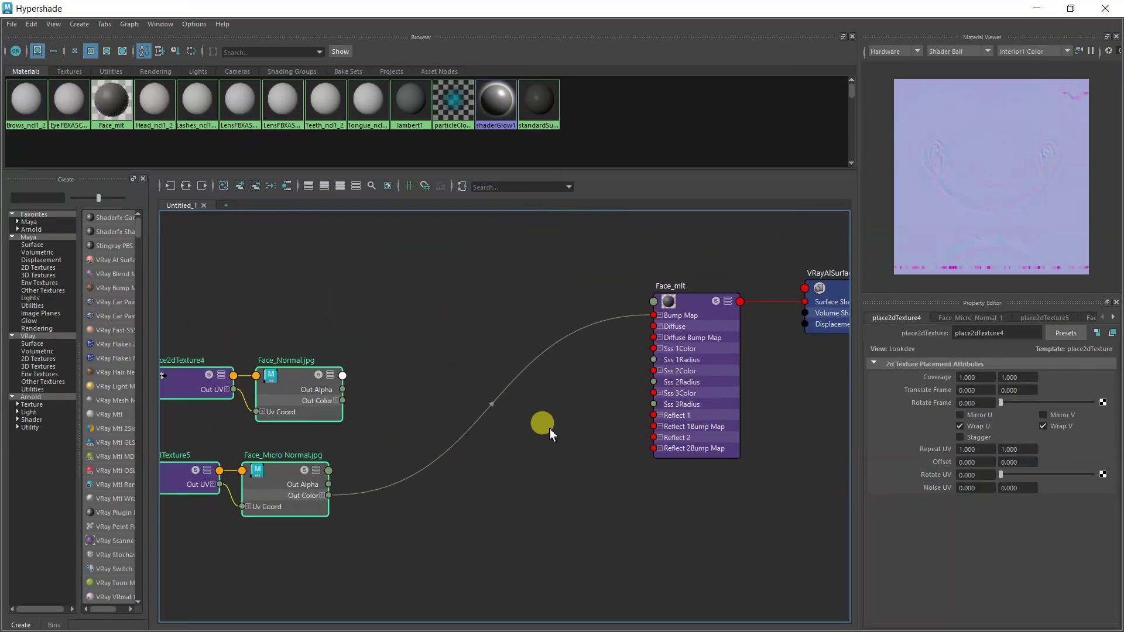
# Add a layeredTexture node and place it between the normal map textures and Face_mlt
pyautogui.press('Tab')
pyautogui.write('l')
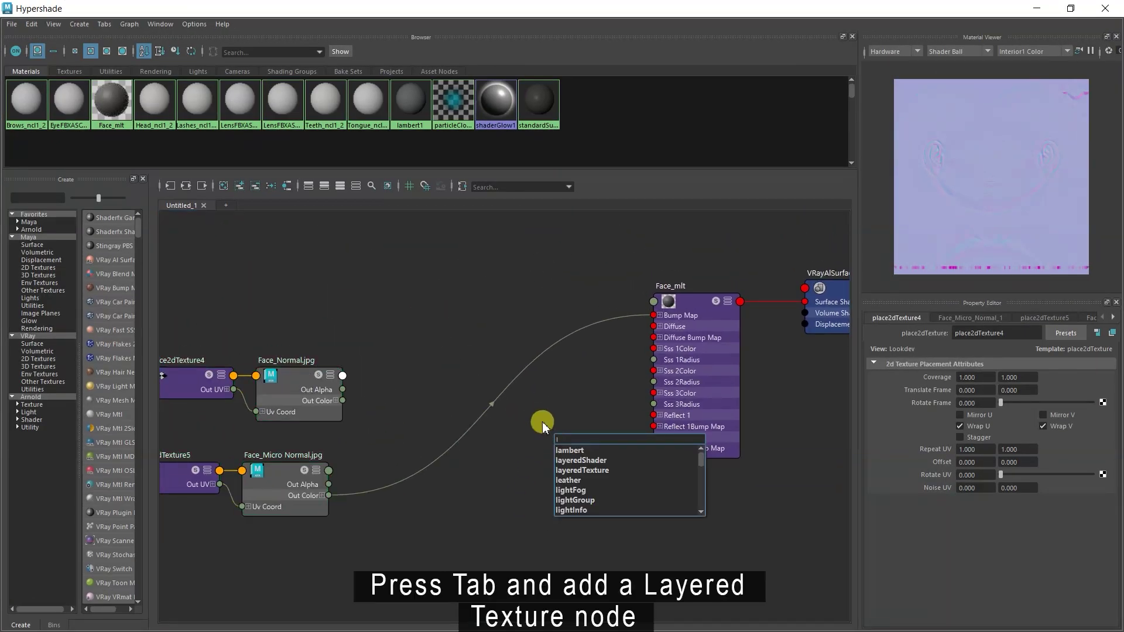
pyautogui.write('a')
pyautogui.click(606, 472)
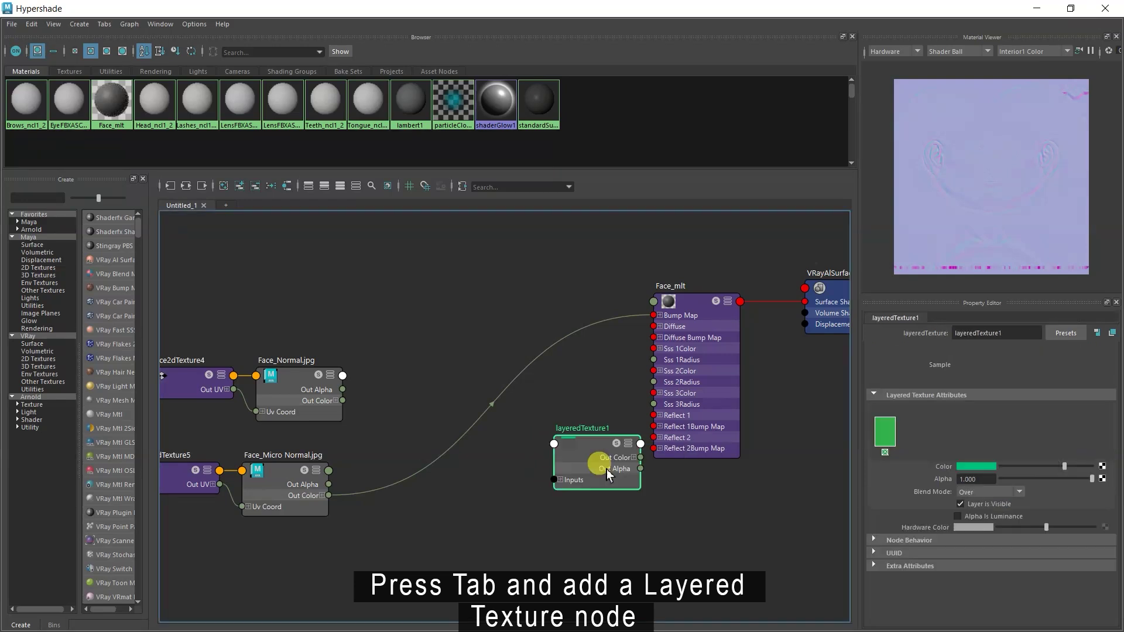
pyautogui.moveTo(577, 437); pyautogui.dragTo(496, 400)
# Connect Face_Normal.jpg to the layered texture's layer Color and set that layer's blend mode to Lighten
pyautogui.moveTo(295, 397); pyautogui.dragTo(985, 474, button='middle')
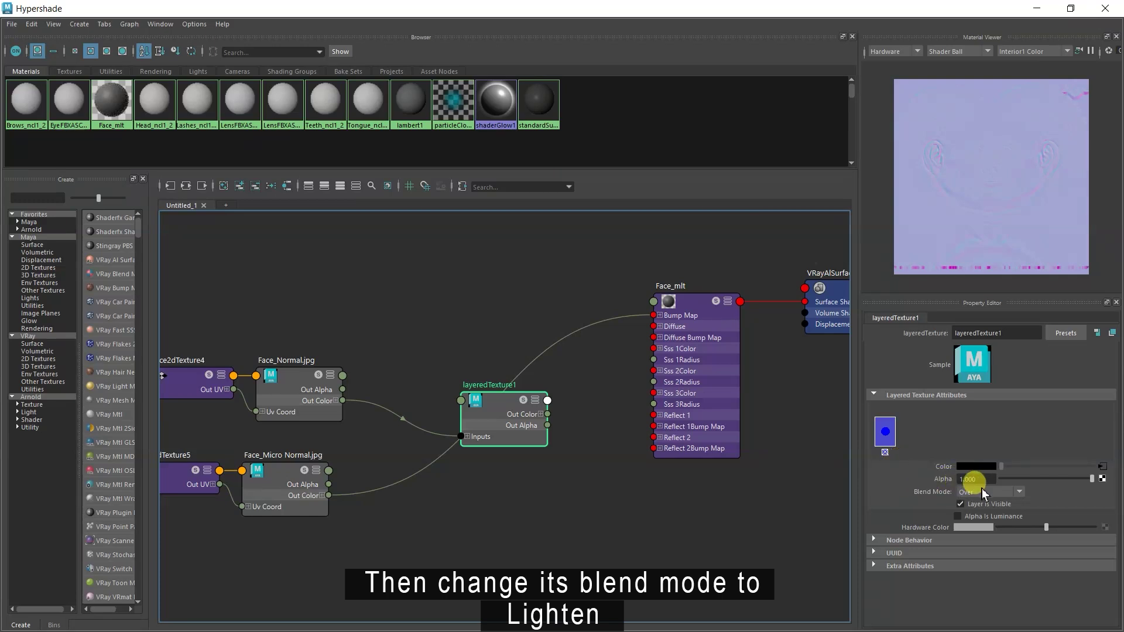
pyautogui.click(1017, 498)
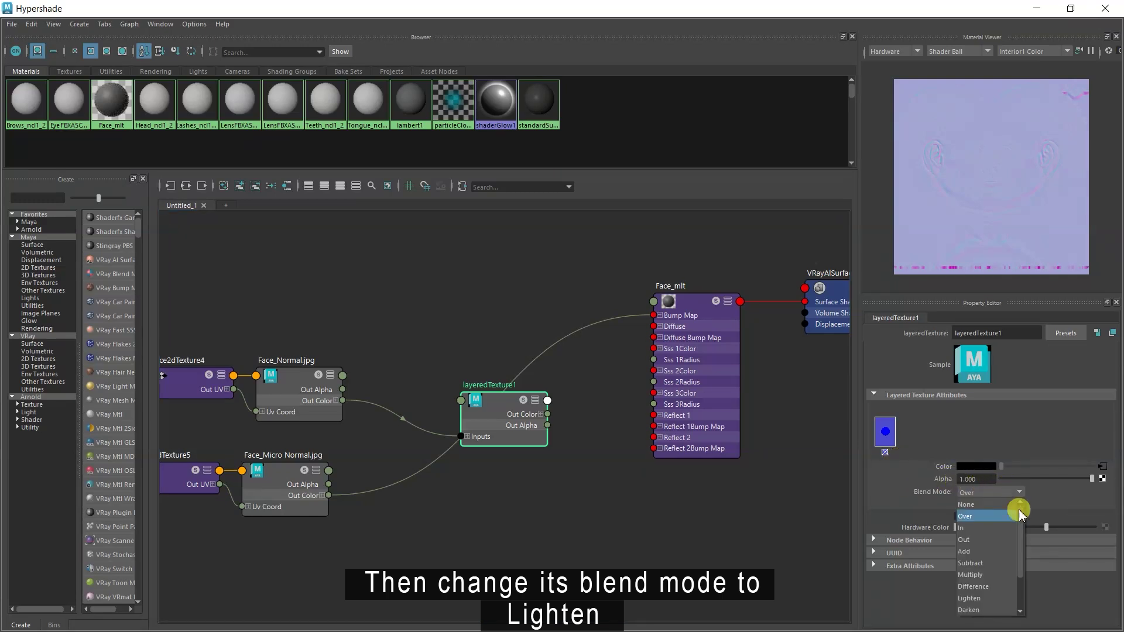
pyautogui.click(989, 598)
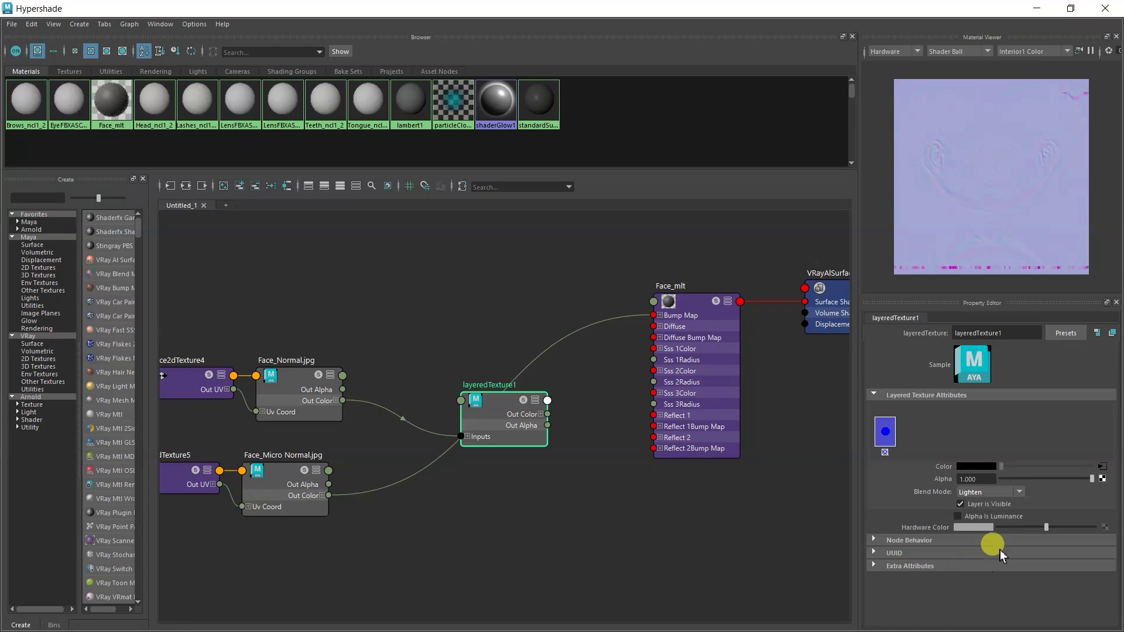
# Restore Hypershade to a floating window and connect layeredTexture1 to the Bump Map of Face_mlt
pyautogui.click(1070, 9)
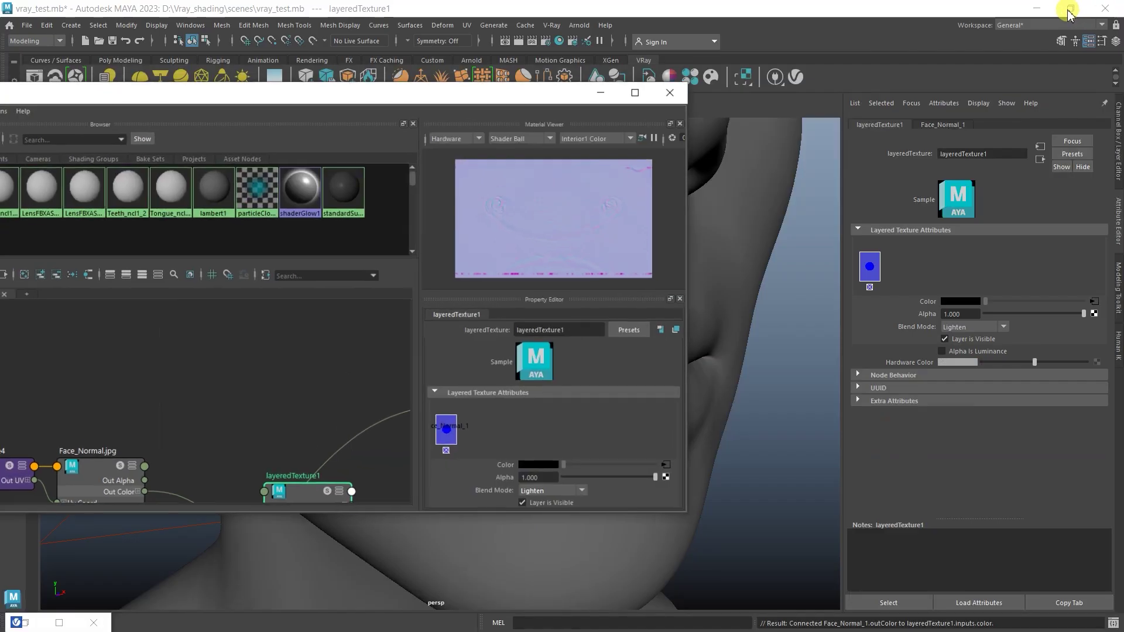
pyautogui.keyDown('alt'); pyautogui.moveTo(252, 413); pyautogui.dragTo(113, 366, button='middle'); pyautogui.keyUp('alt')
pyautogui.click(372, 352)
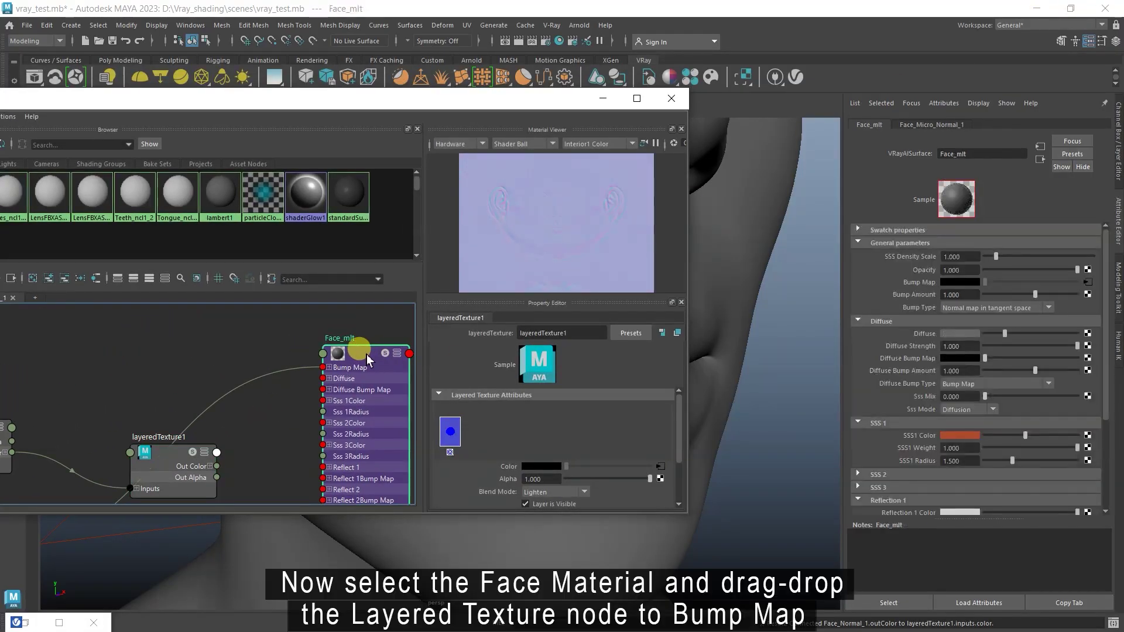
pyautogui.moveTo(167, 460); pyautogui.dragTo(901, 285, button='middle')
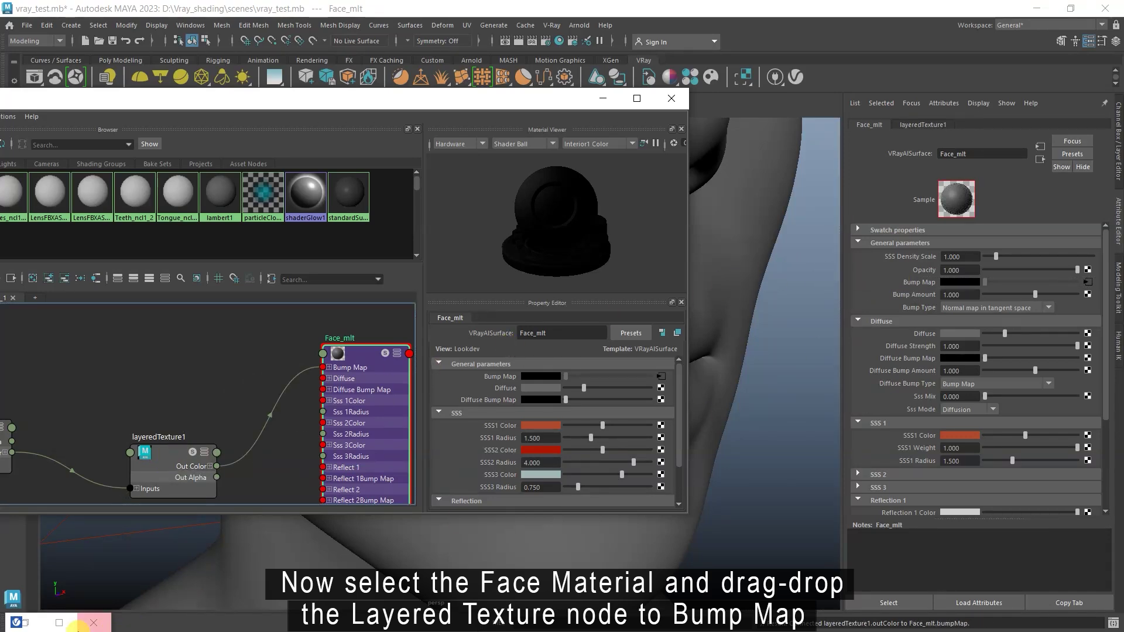
# Rerun the interactive render and inspect the layered Face_Normal detail on the lips up close
pyautogui.click(32, 624)
pyautogui.click(865, 109)
pyautogui.scroll(1, 772, 260)
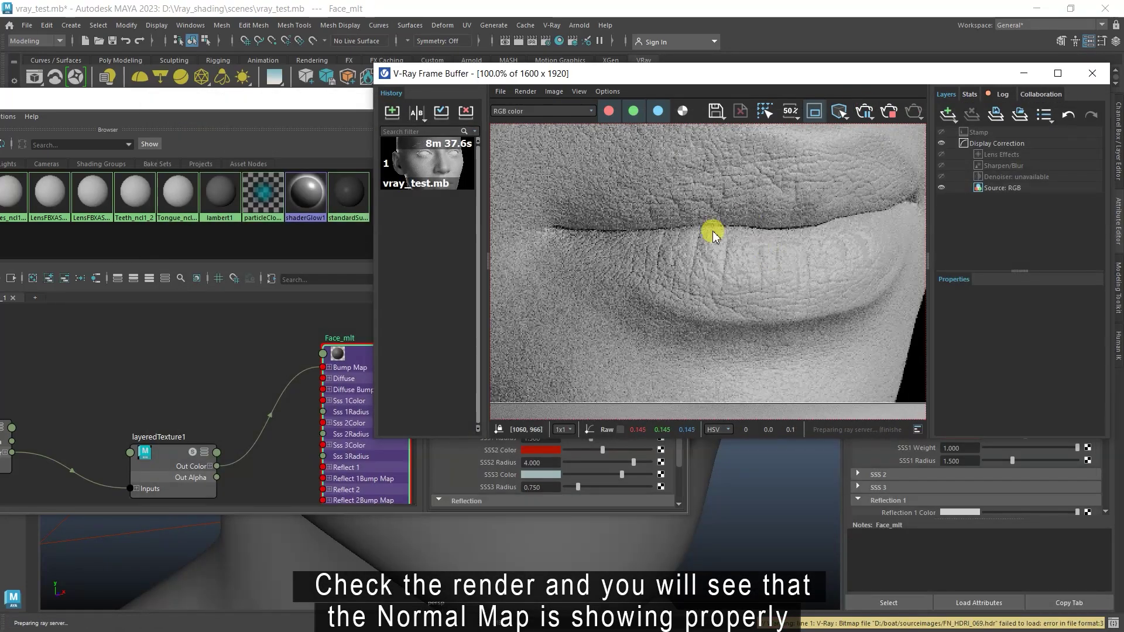
pyautogui.scroll(-1, 776, 259)
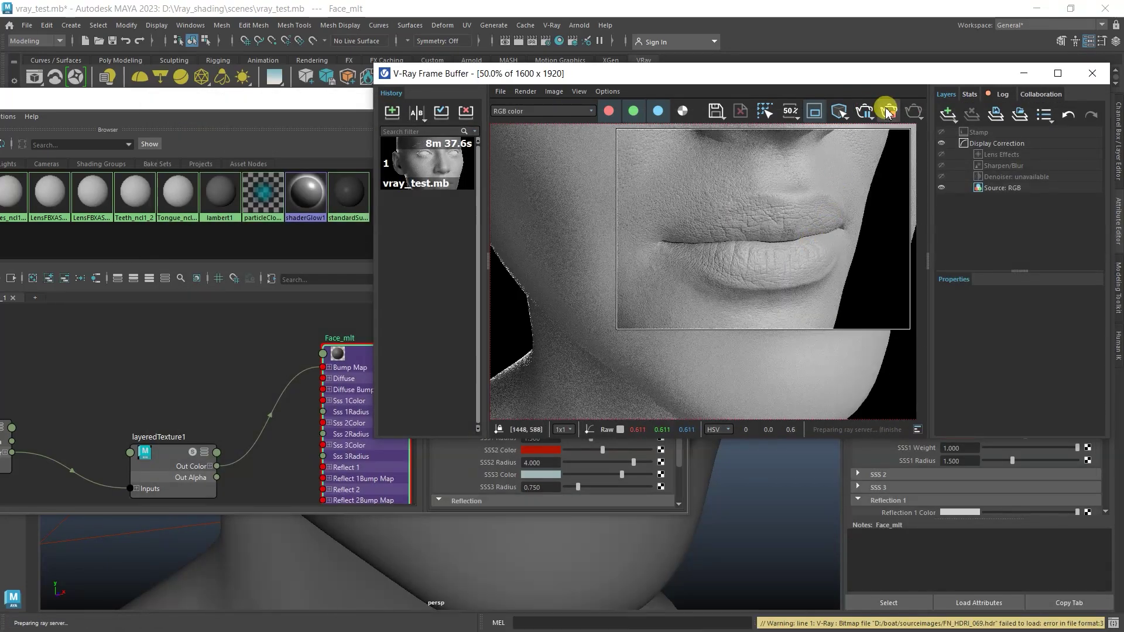
pyautogui.click(1025, 72)
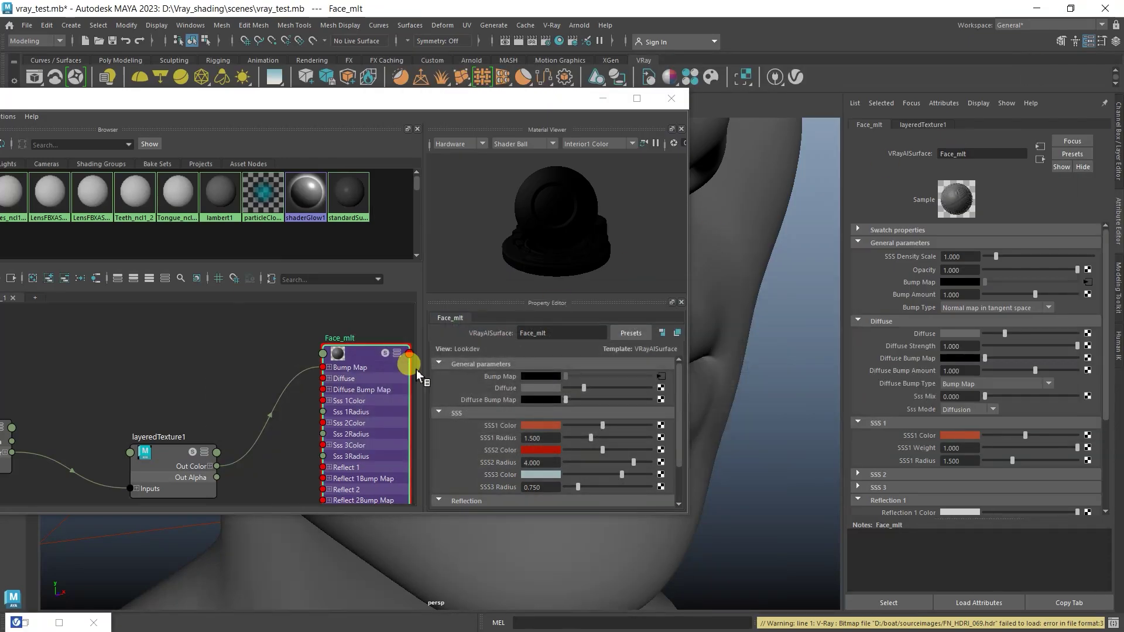
# Maximize Hypershade, then add a second layer to layeredTexture1 and select it
pyautogui.keyDown('alt'); pyautogui.moveTo(226, 385); pyautogui.dragTo(278, 322, button='middle'); pyautogui.keyUp('alt')
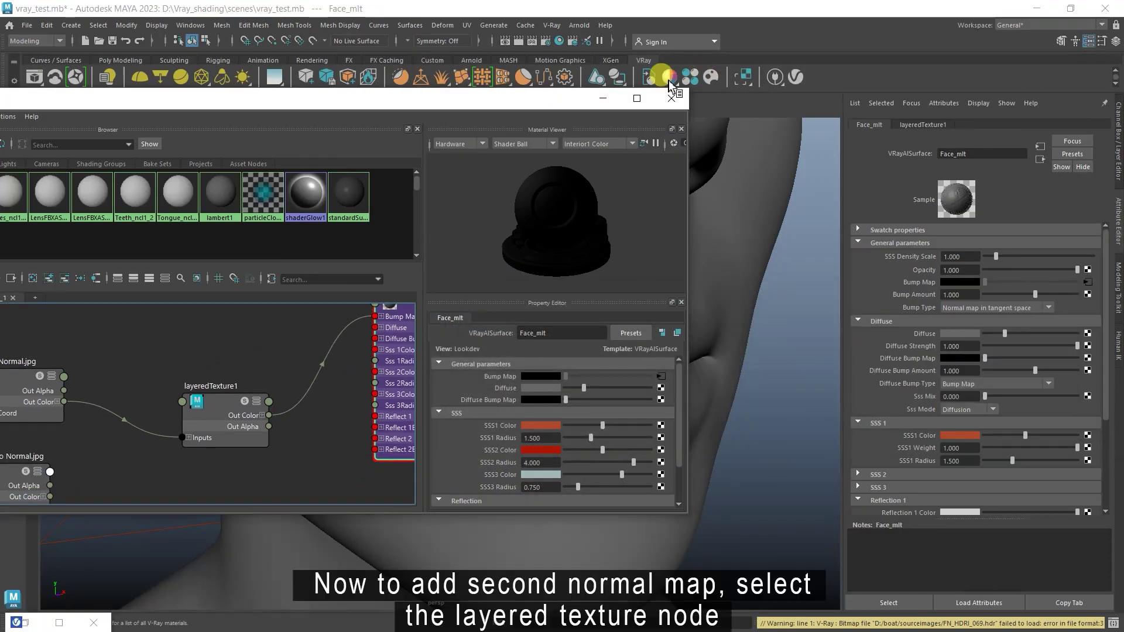
pyautogui.click(638, 98)
pyautogui.click(416, 310)
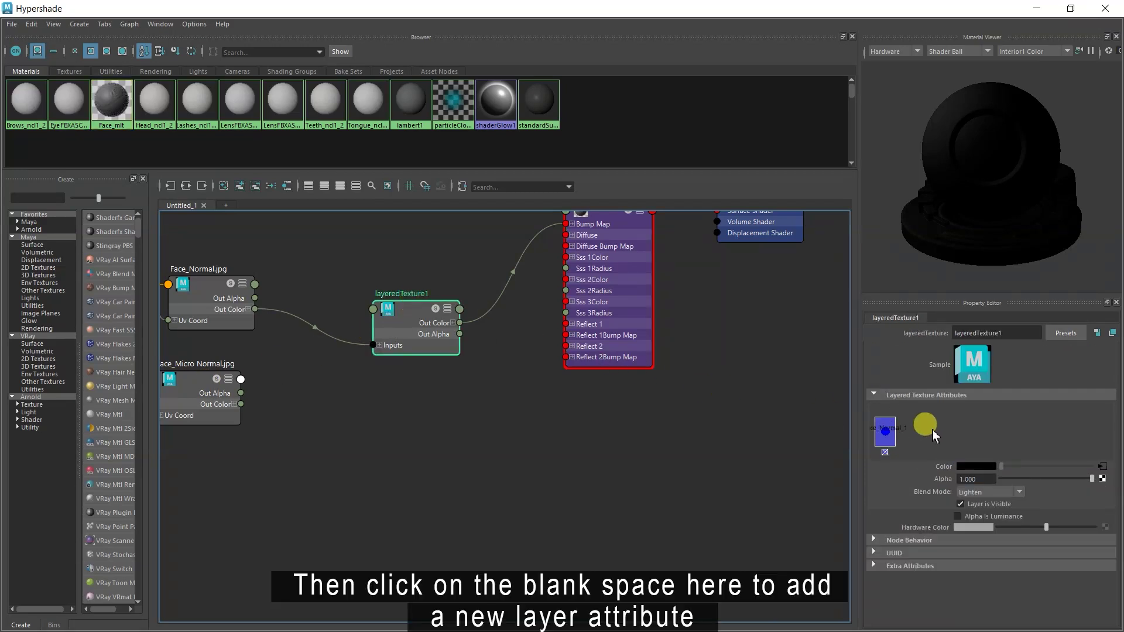
pyautogui.click(912, 436)
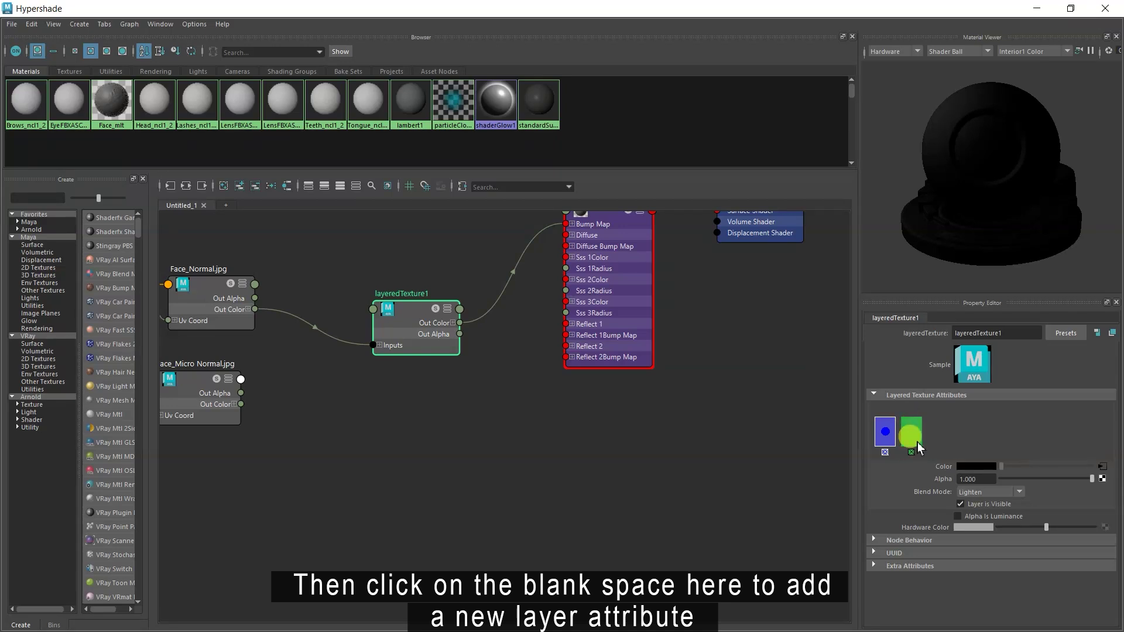
pyautogui.click(912, 433)
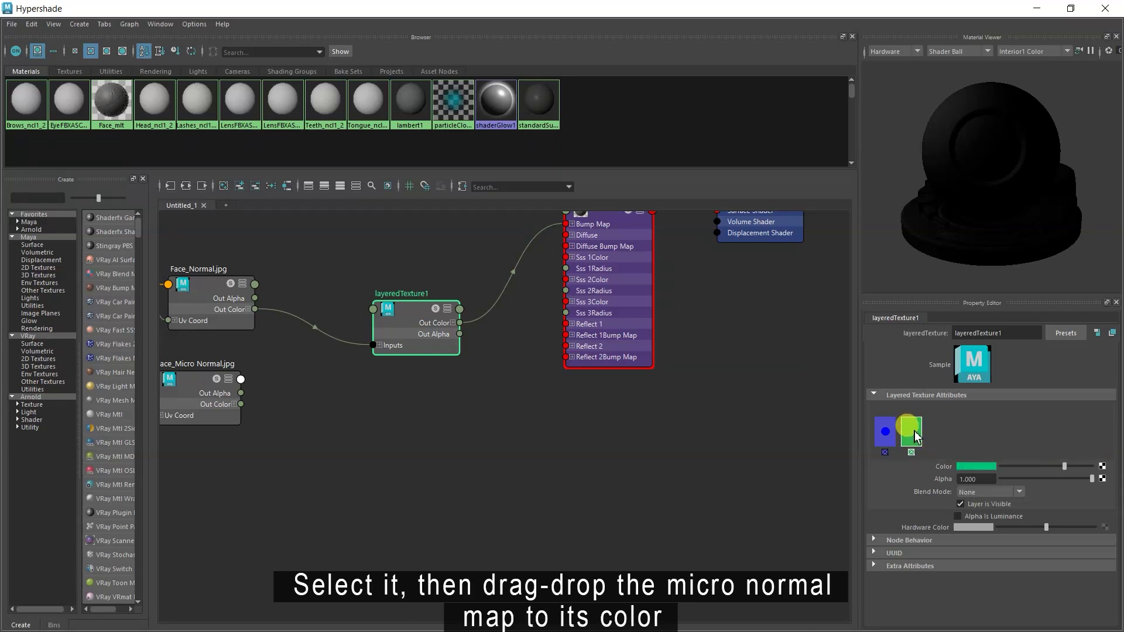
# Connect Face_Micro Normal.jpg to the Color of layeredTexture1's second layer and set that layer's blend mode to Over
pyautogui.moveTo(186, 396); pyautogui.dragTo(270, 450, button='middle')
pyautogui.moveTo(823, 473); pyautogui.dragTo(930, 471, button='middle')
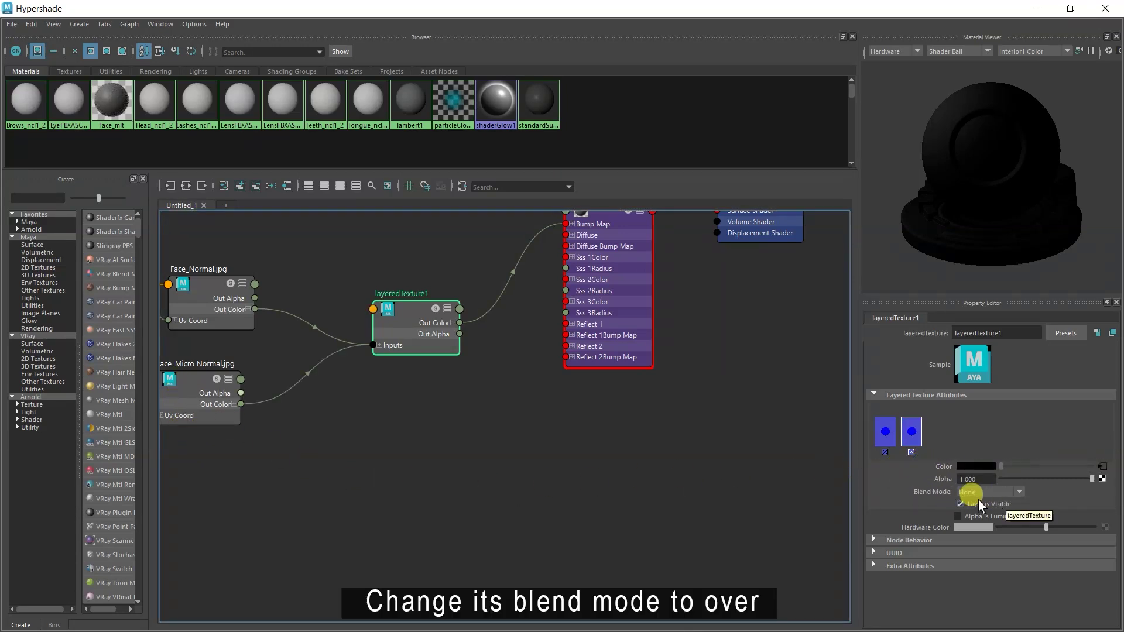
pyautogui.click(1002, 492)
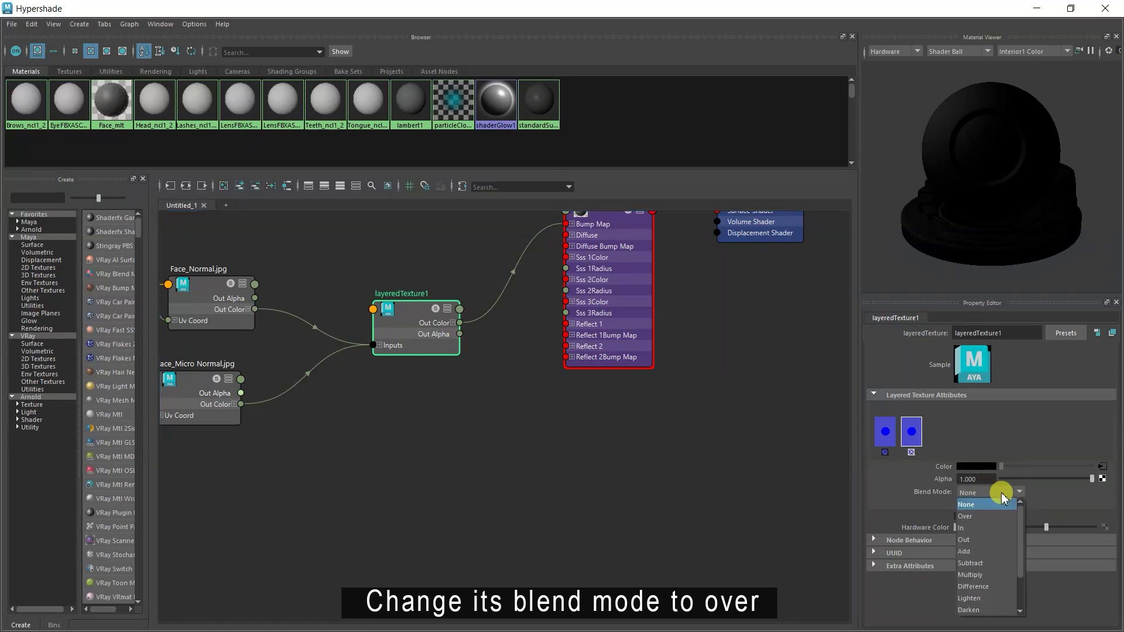
pyautogui.click(982, 516)
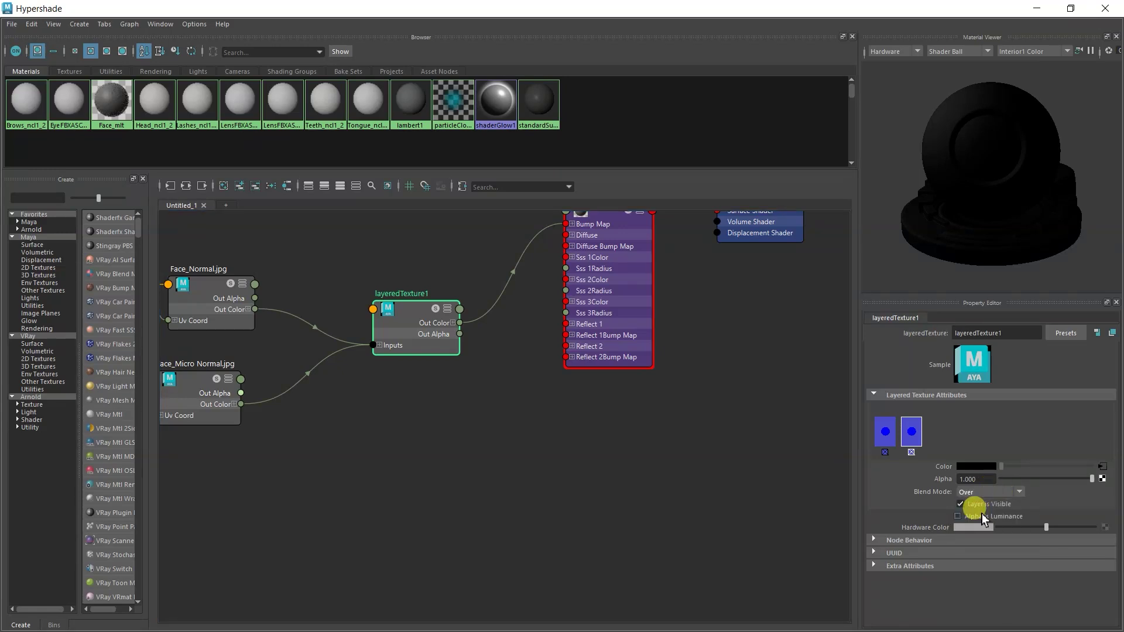
# Hide the first layer of layeredTexture1 and rerun the interactive render to examine the micro normal detail alone
pyautogui.click(888, 442)
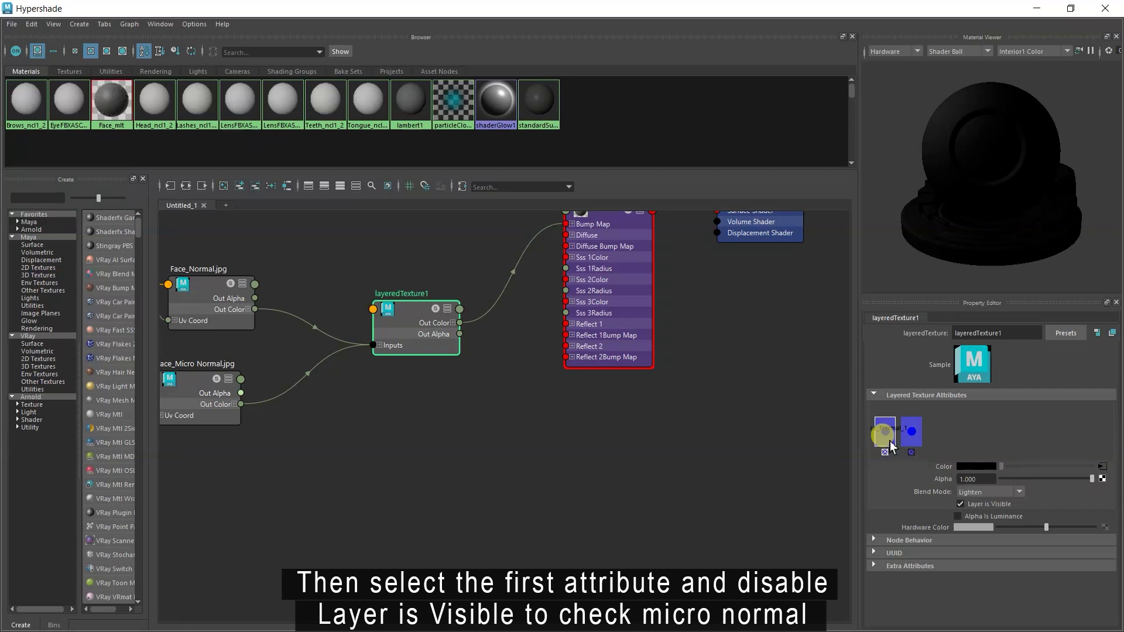
pyautogui.click(960, 504)
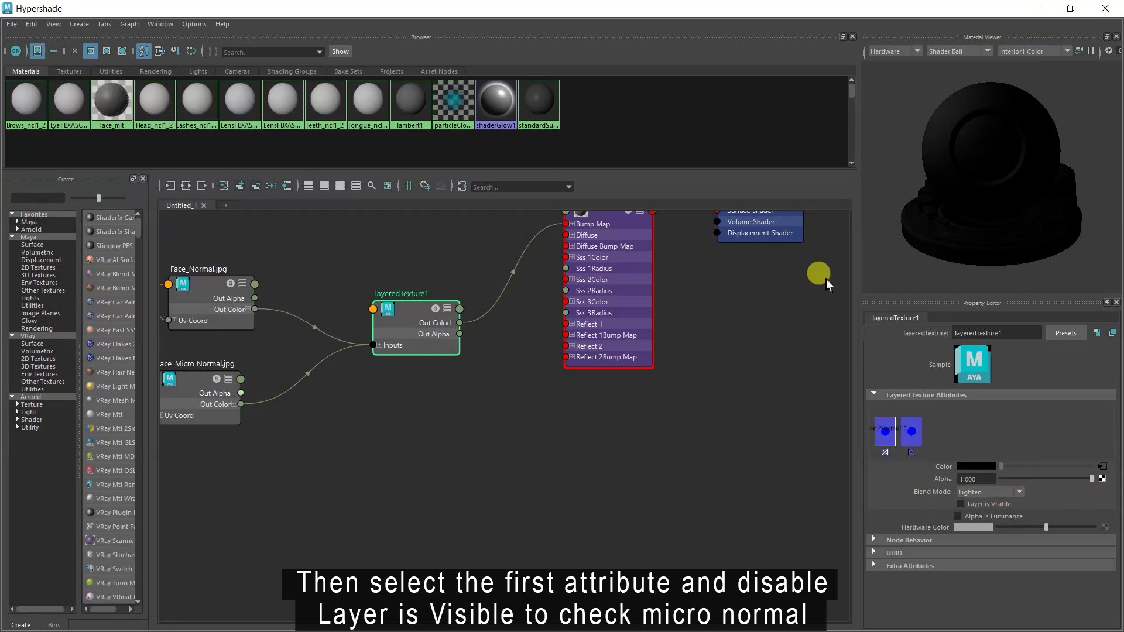
pyautogui.click(1033, 13)
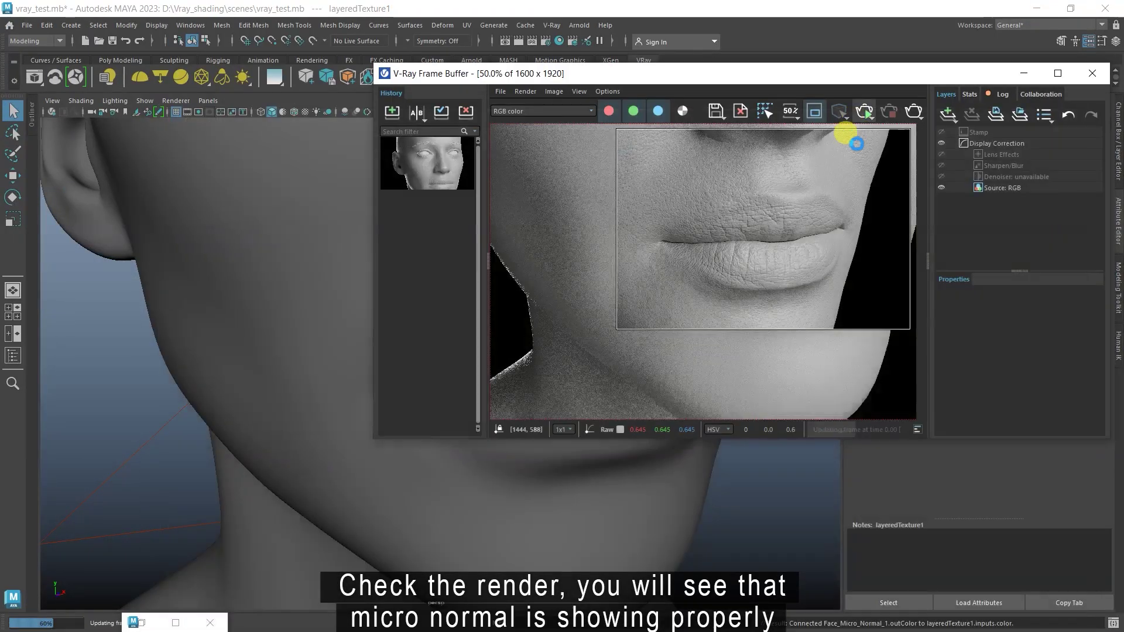
pyautogui.scroll(1, 757, 193)
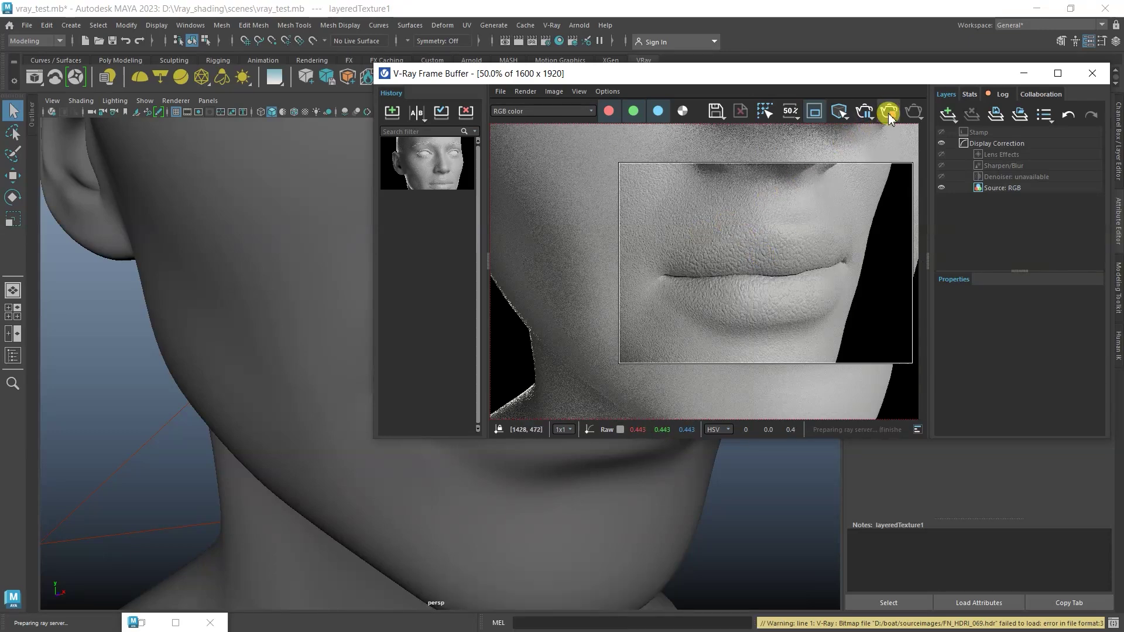
# Make the first layer of layeredTexture1 visible again, rerun the interactive render to inspect both normal maps on the lips, and stop it
pyautogui.click(147, 621)
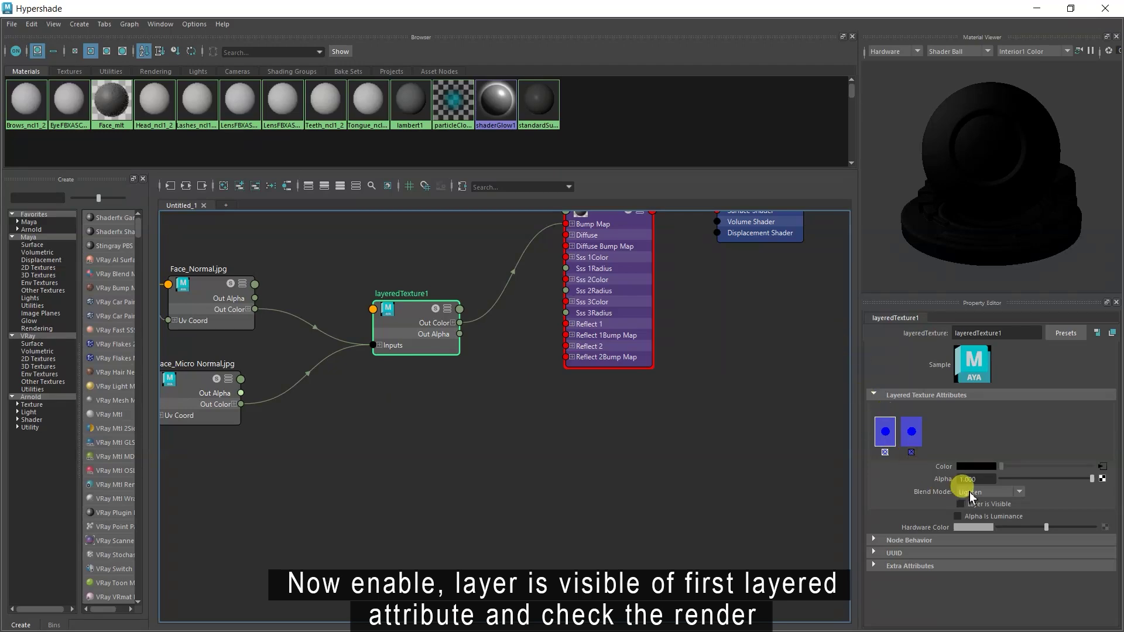
pyautogui.click(961, 504)
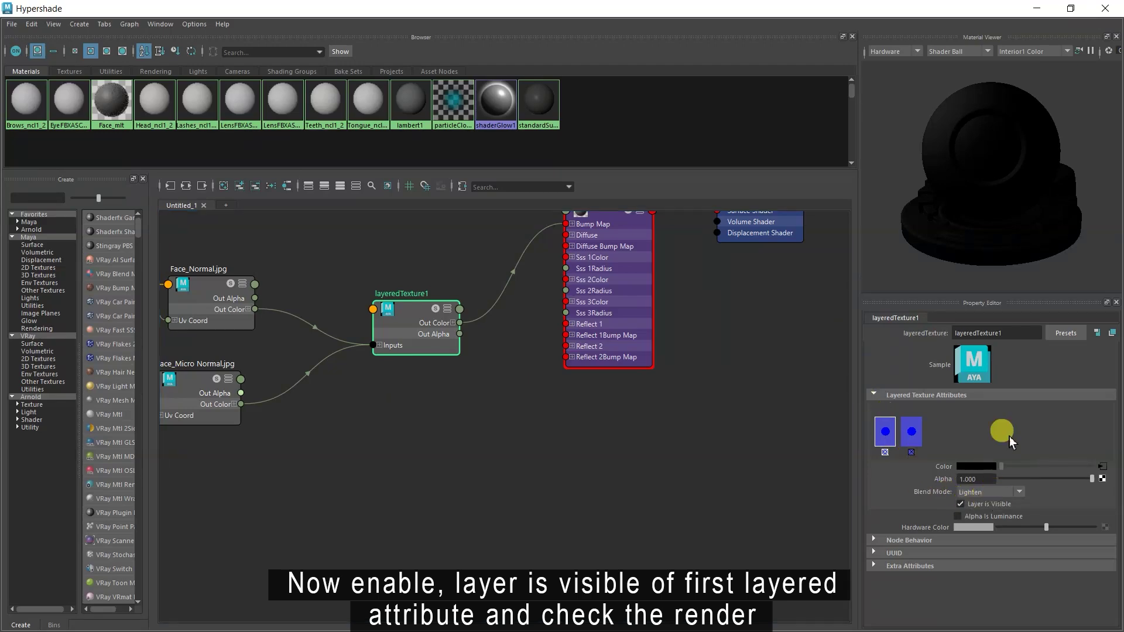
pyautogui.click(1037, 9)
pyautogui.click(864, 111)
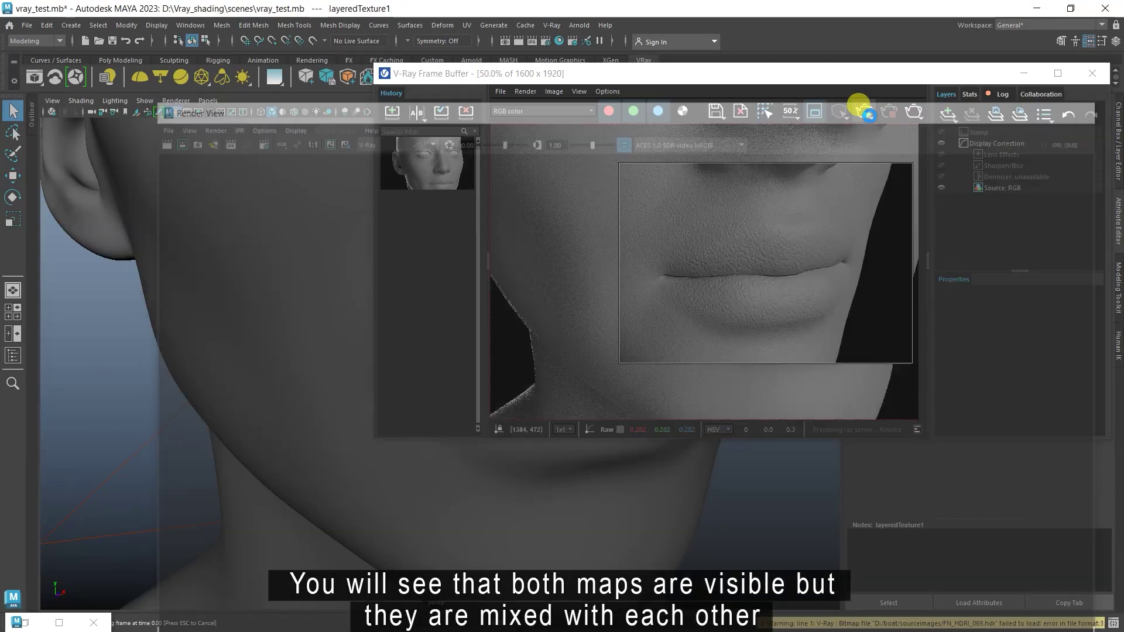
pyautogui.scroll(2, 725, 228)
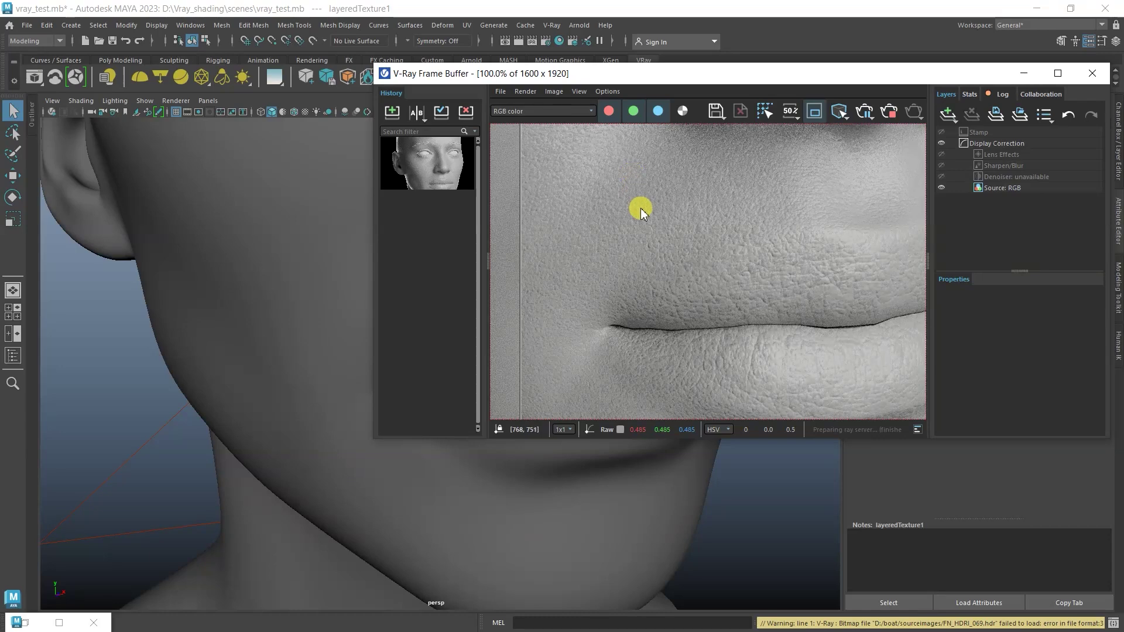
pyautogui.scroll(-2, 731, 220)
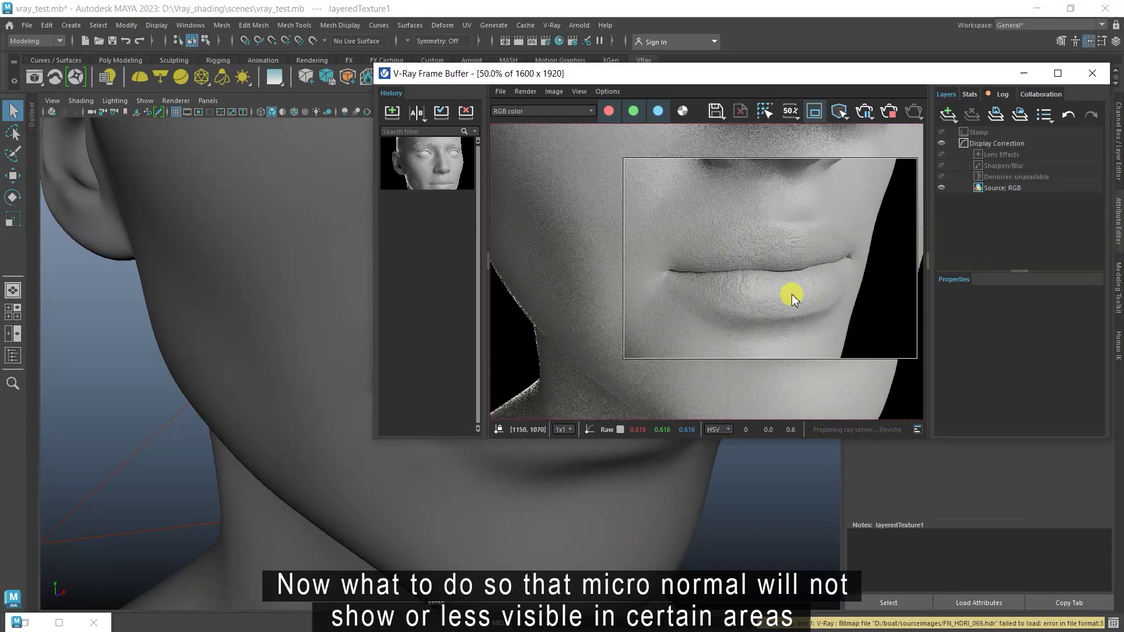
pyautogui.click(901, 117)
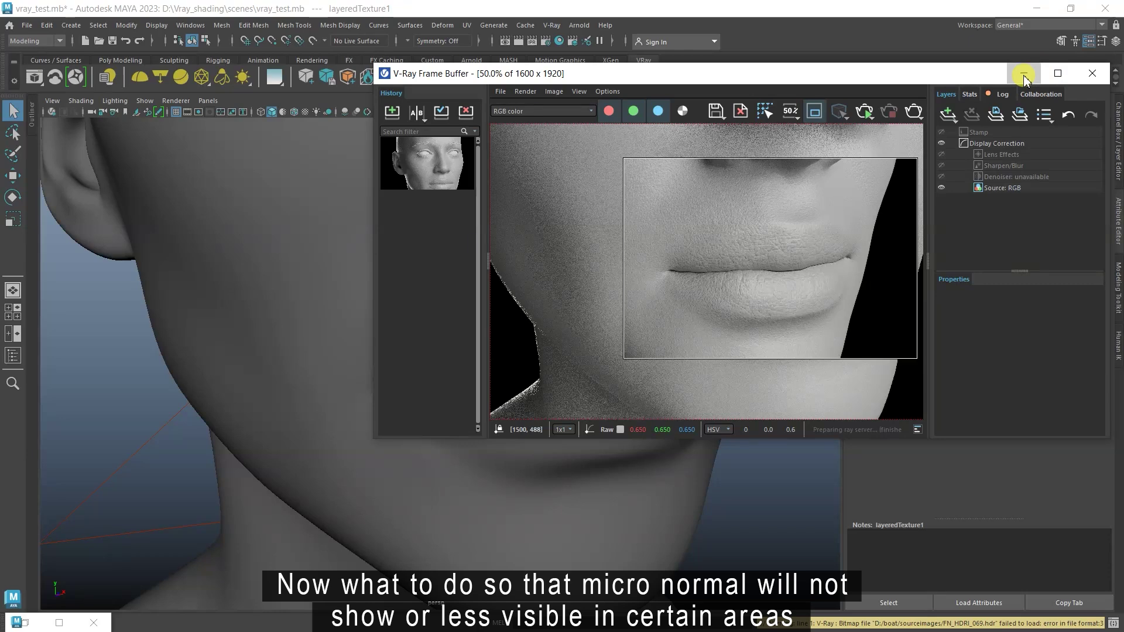
# Minimize the V-Ray Frame Buffer, select layeredTexture1's second layer, and view the Face_Details_Mask.jpg example in the image viewer
pyautogui.click(1023, 74)
pyautogui.scroll(-3, 624, 384)
pyautogui.keyDown('alt'); pyautogui.moveTo(590, 356); pyautogui.dragTo(612, 386, button='middle'); pyautogui.keyUp('alt')
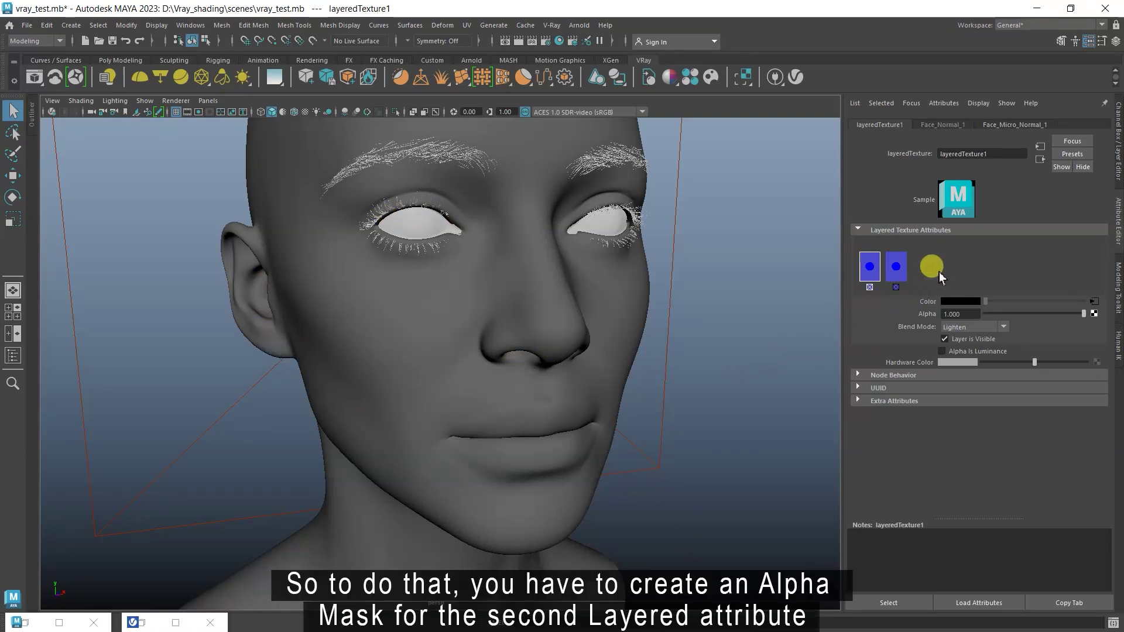
pyautogui.click(899, 272)
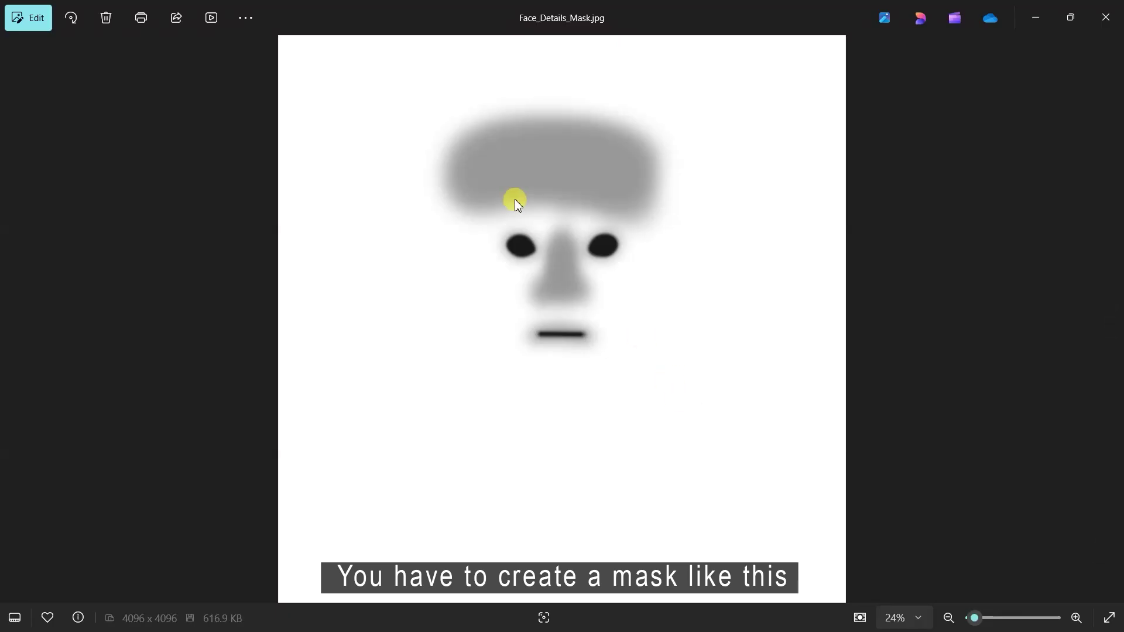
pyautogui.scroll(3, 520, 175)
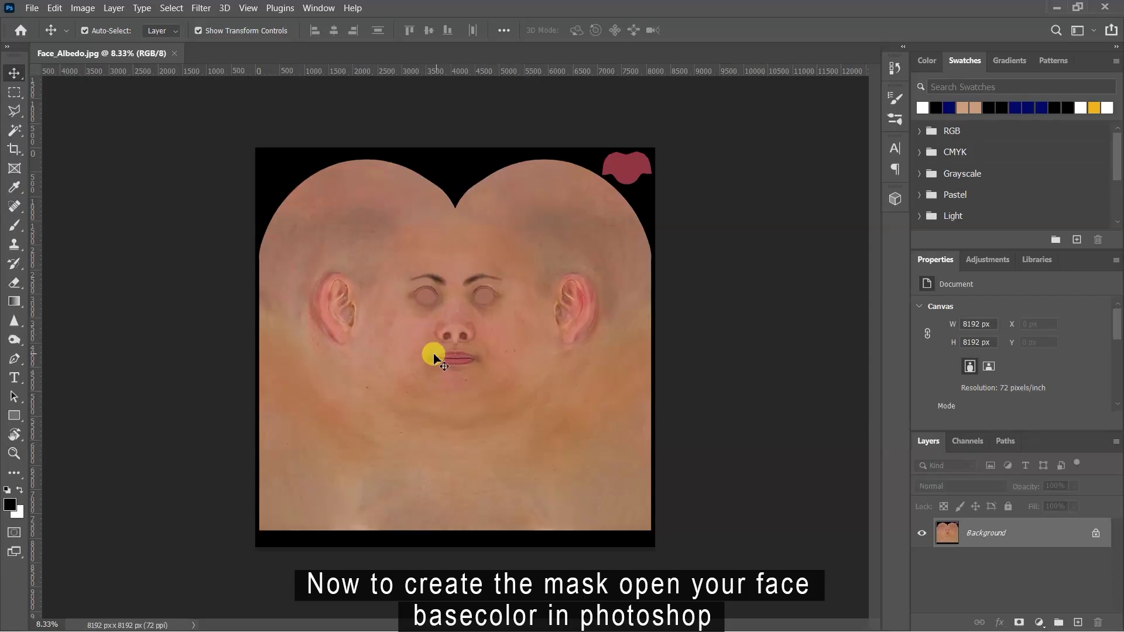
# Switch to Photoshop and add a white-filled layer above the Face_Albedo.jpg background, with a new empty layer on top
pyautogui.click(1077, 622)
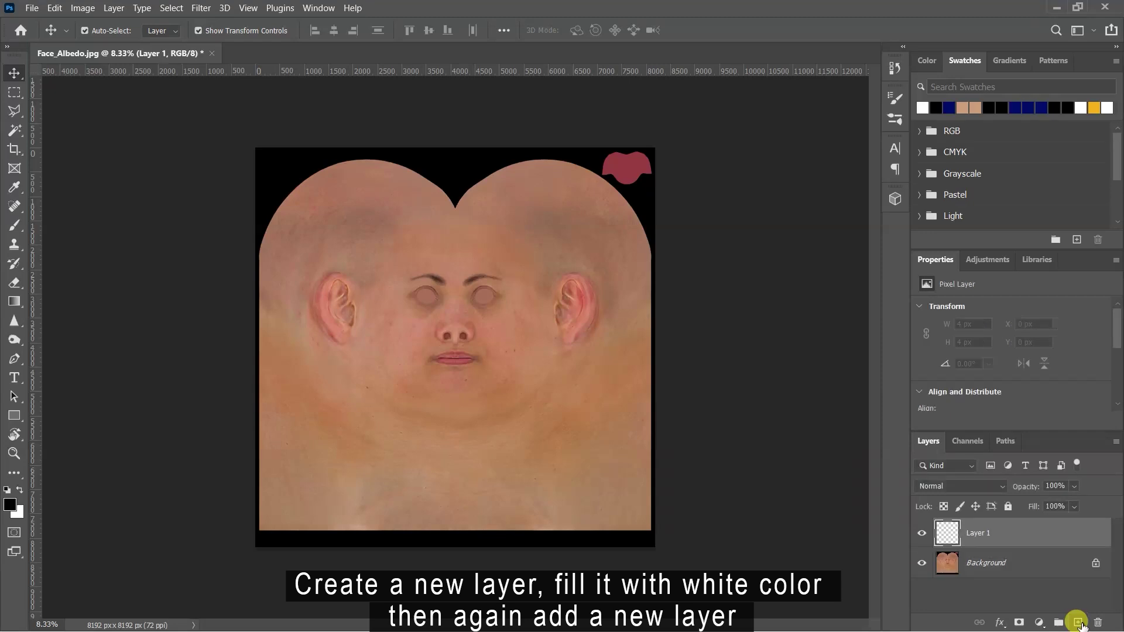
pyautogui.hotkey('ctrl', 'BackSpace')
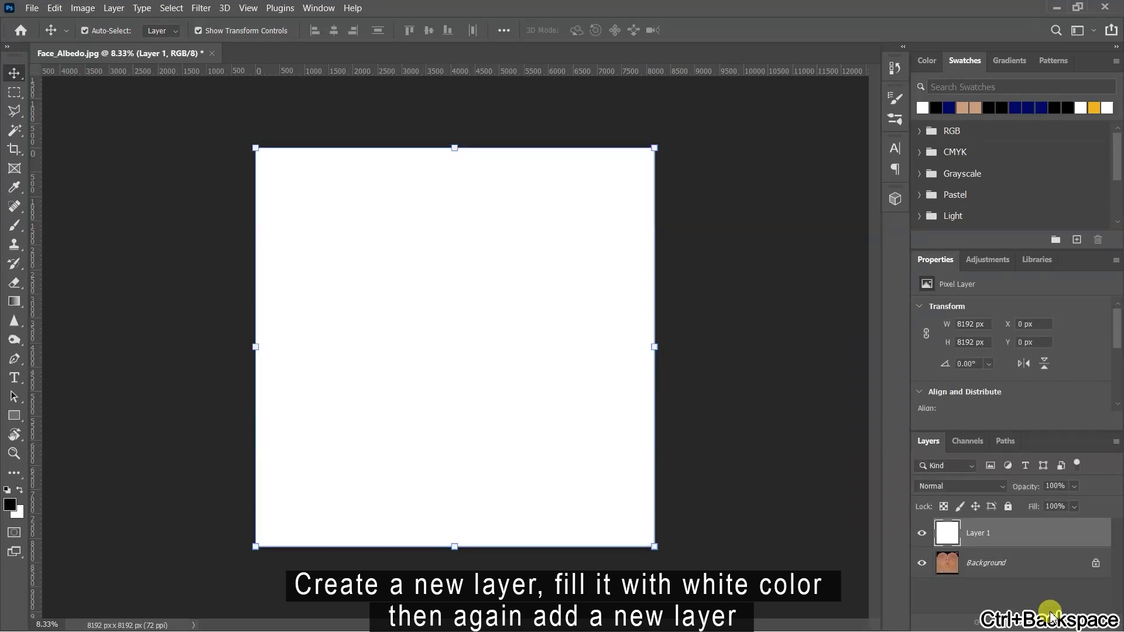
pyautogui.click(1078, 622)
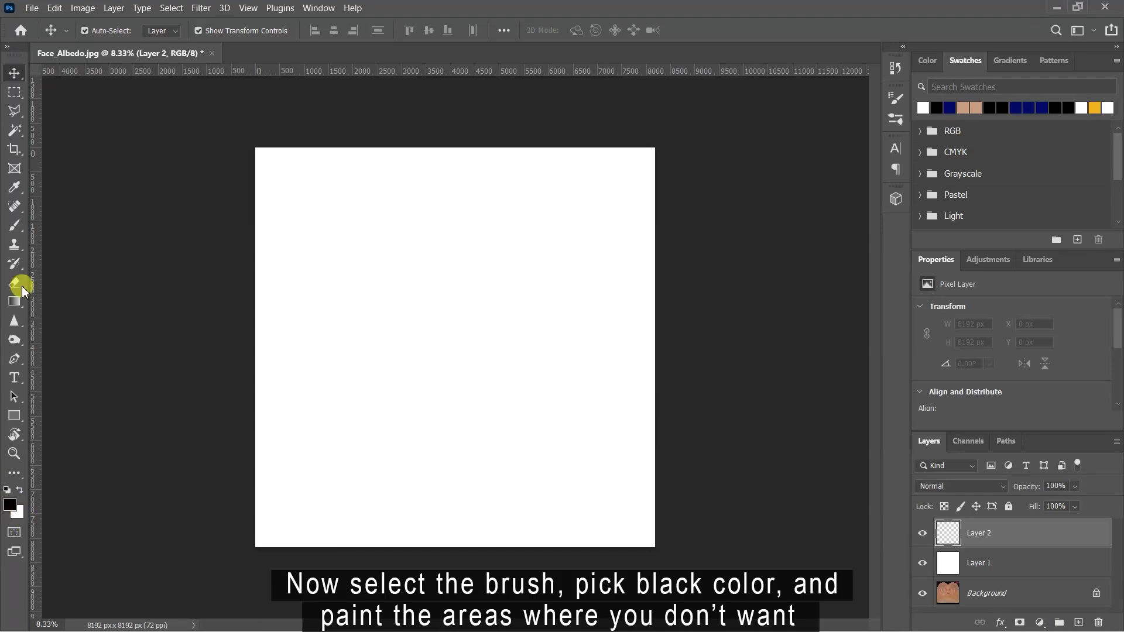
# Hide the white layer and paint both eye areas solid black on the top layer with an enlarged soft brush
pyautogui.click(14, 227)
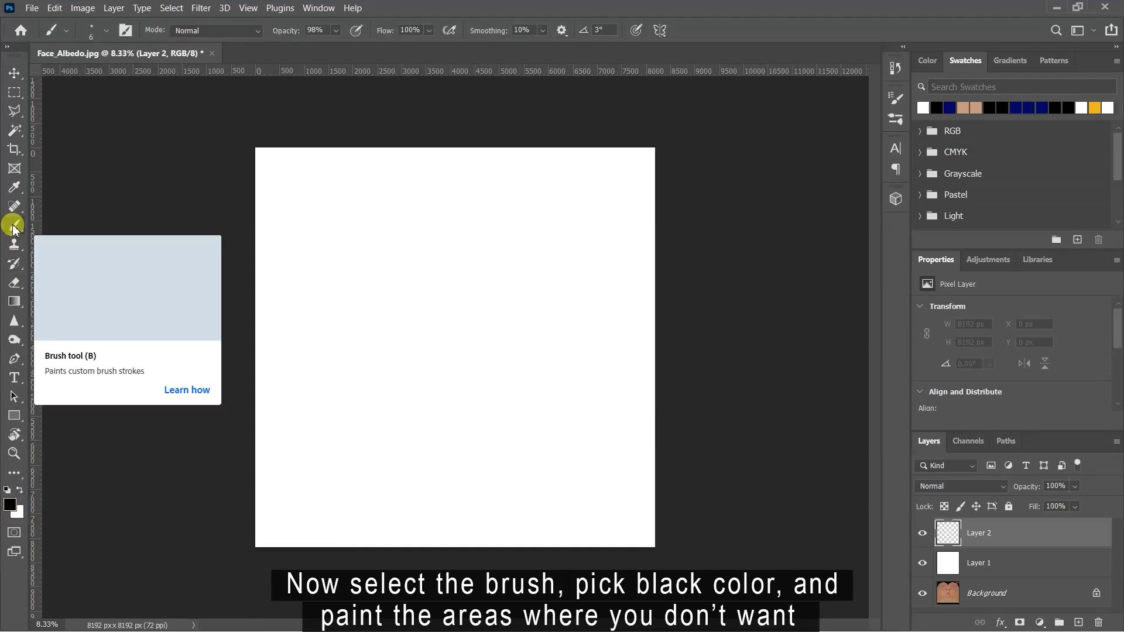
pyautogui.click(923, 563)
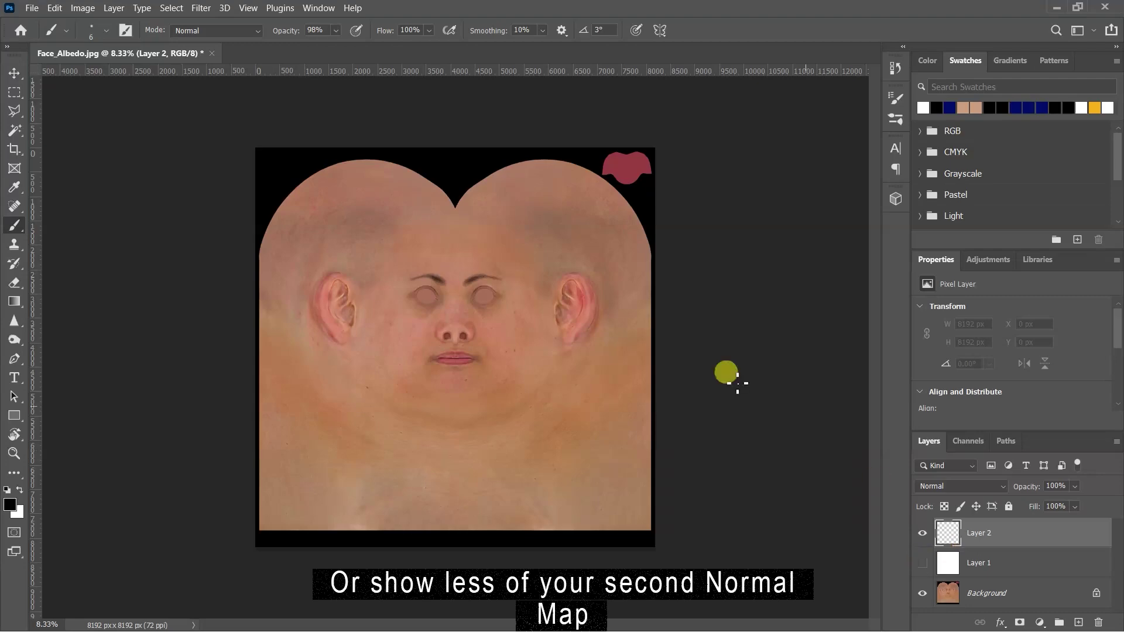
pyautogui.keyDown('alt'); pyautogui.scroll(5, 485, 291); pyautogui.keyUp('alt')
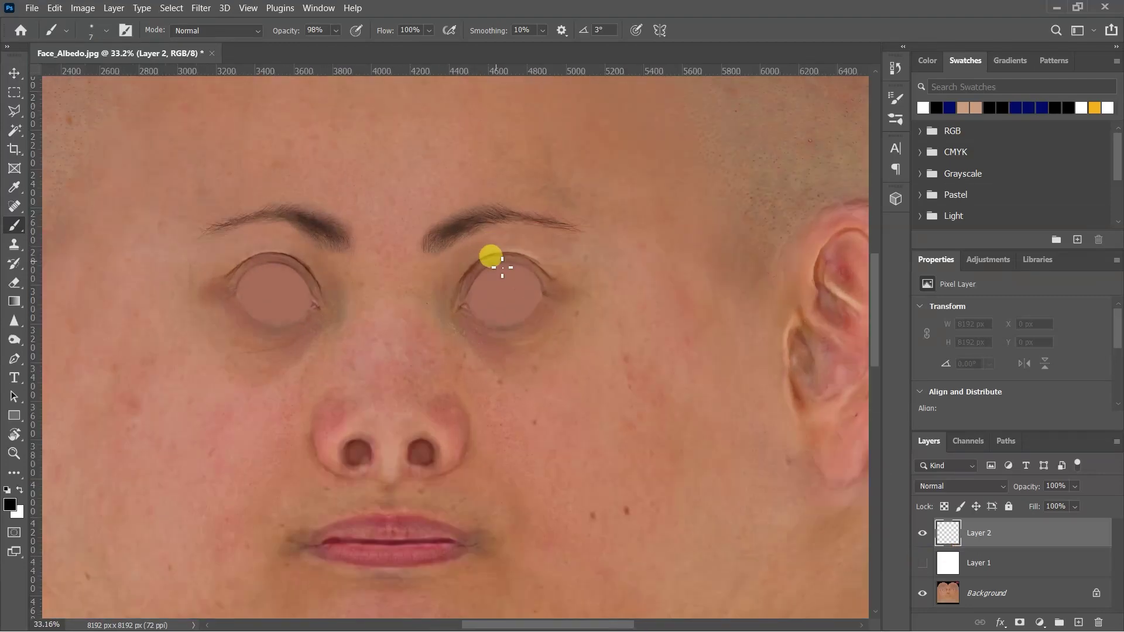
pyautogui.press(']')
pyautogui.press(']')
pyautogui.press(']')
pyautogui.press(']')
pyautogui.press(']')
pyautogui.moveTo(495, 262)
pyautogui.mouseDown()
pyautogui.moveTo(514, 270)
pyautogui.moveTo(515, 286)
pyautogui.mouseUp()
pyautogui.moveTo(275, 266)
pyautogui.mouseDown()
pyautogui.moveTo(240, 272)
pyautogui.moveTo(316, 278)
pyautogui.mouseUp()
# Lower the brush opacity to 39% and paint lighter mask areas over the nose, lips and forehead
pyautogui.click(336, 31)
pyautogui.moveTo(383, 290)
pyautogui.mouseDown()
pyautogui.moveTo(364, 382)
pyautogui.moveTo(318, 427)
pyautogui.moveTo(418, 412)
pyautogui.moveTo(325, 520)
pyautogui.mouseUp()
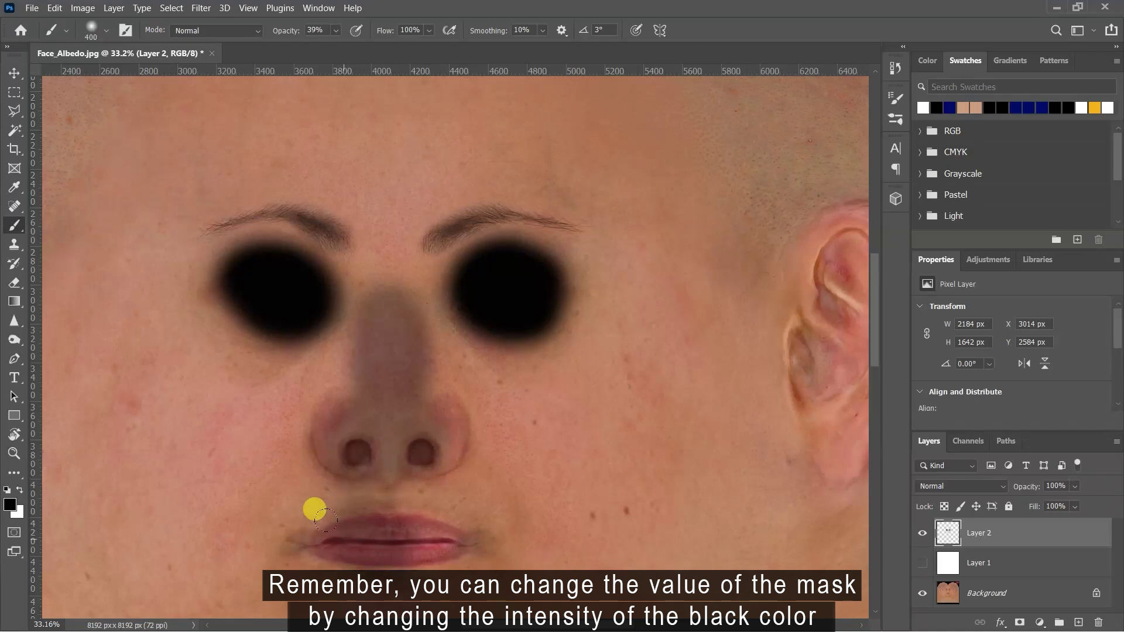
pyautogui.moveTo(275, 181)
pyautogui.mouseDown()
pyautogui.moveTo(245, 93)
pyautogui.moveTo(503, 108)
pyautogui.mouseUp()
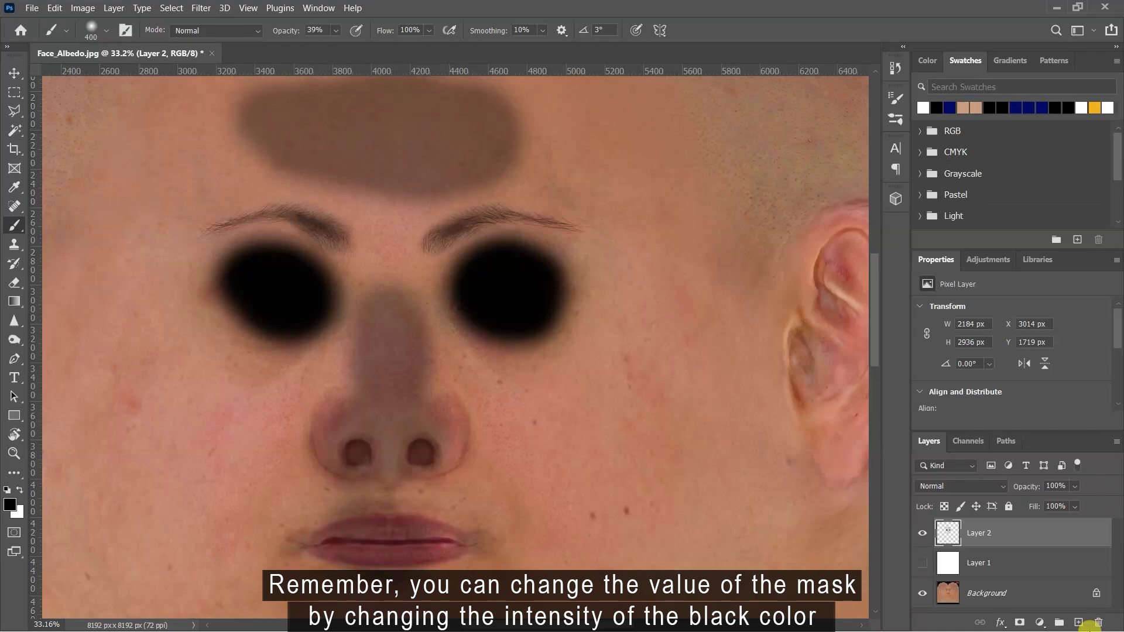
# Show the white layer beneath the painted mask and open the export options for the image
pyautogui.click(923, 563)
pyautogui.keyDown('alt'); pyautogui.scroll(-2, 585, 302); pyautogui.keyUp('alt')
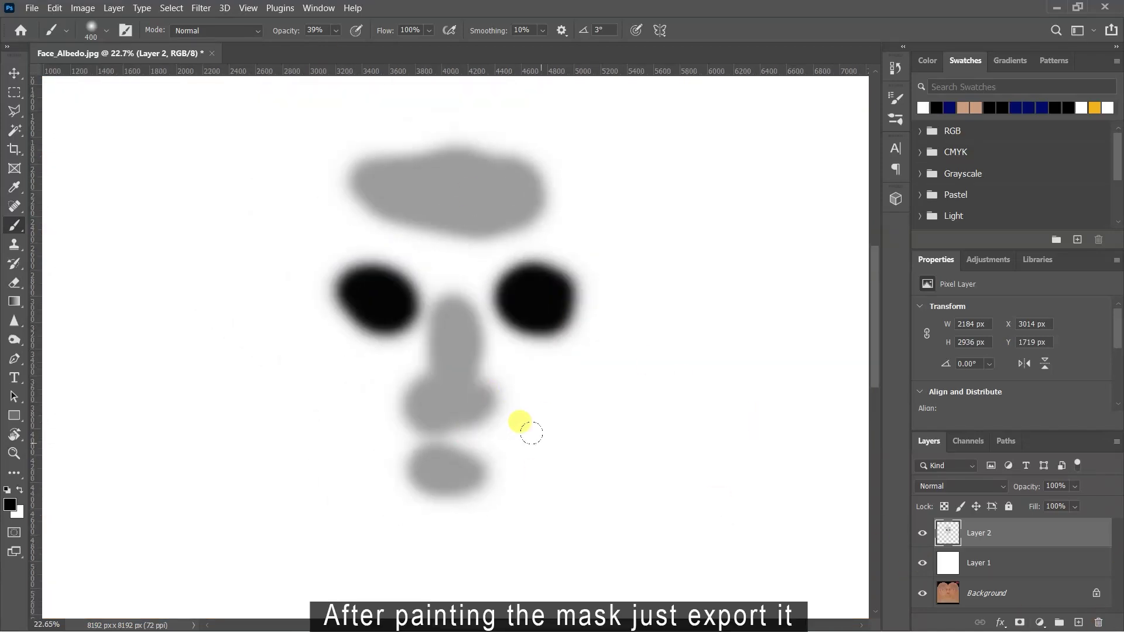
pyautogui.keyDown('alt'); pyautogui.scroll(-3, 445, 389); pyautogui.keyUp('alt')
pyautogui.click(32, 8)
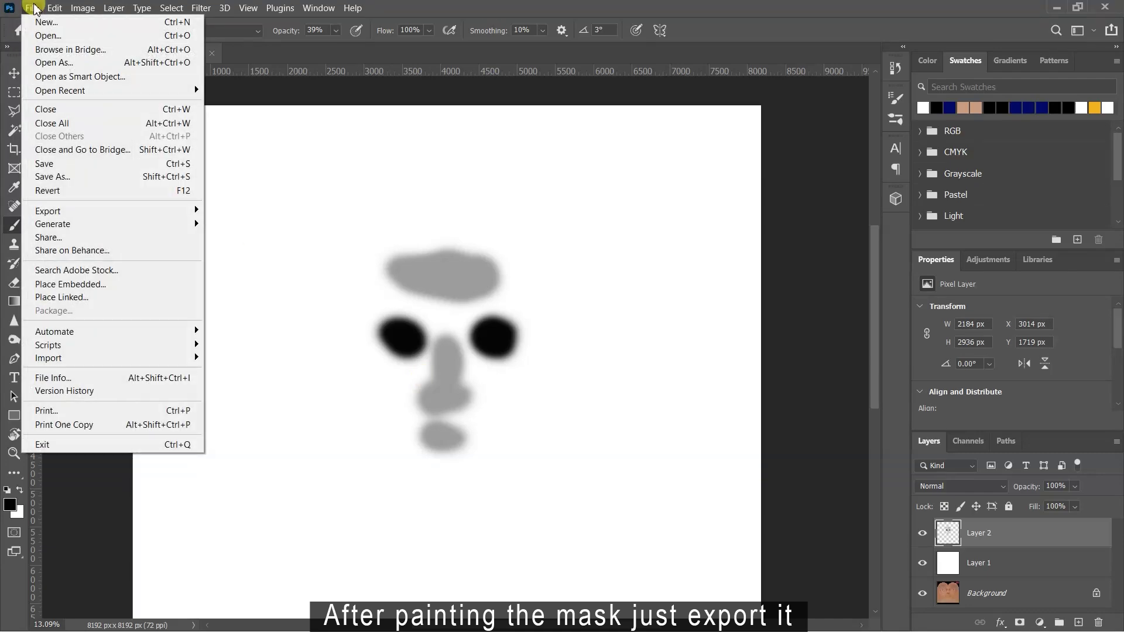
pyautogui.moveTo(170, 211)
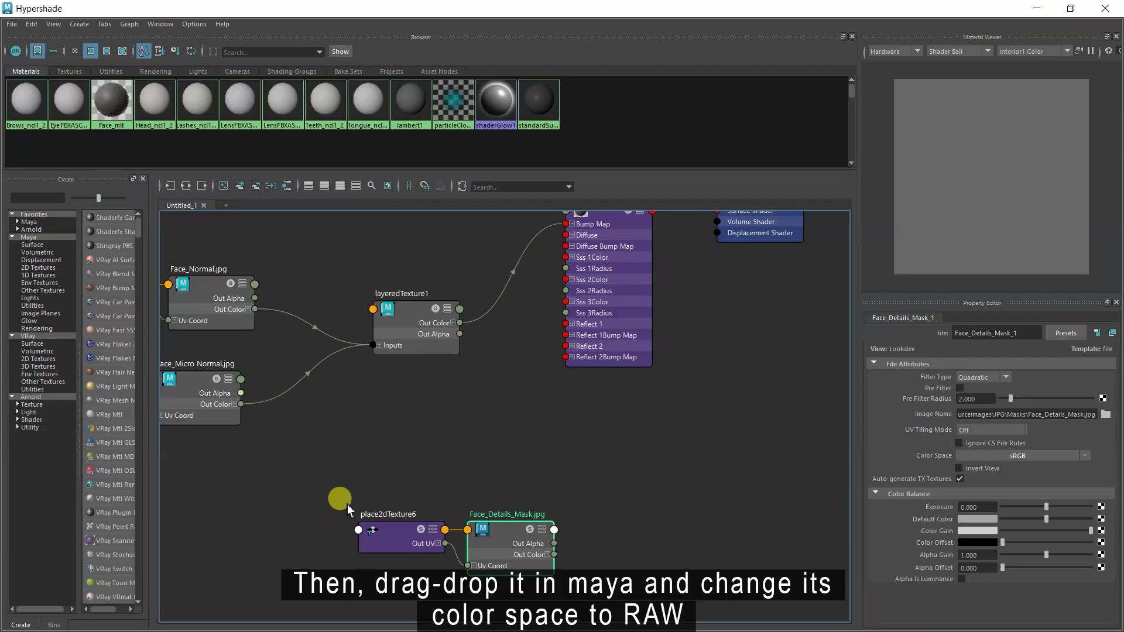
# In Maya's Hypershade, place the Face_Details_Mask.jpg nodes below Face_Micro Normal, set the color space to Raw and enable Alpha Is Luminance
pyautogui.moveTo(383, 496); pyautogui.dragTo(209, 505)
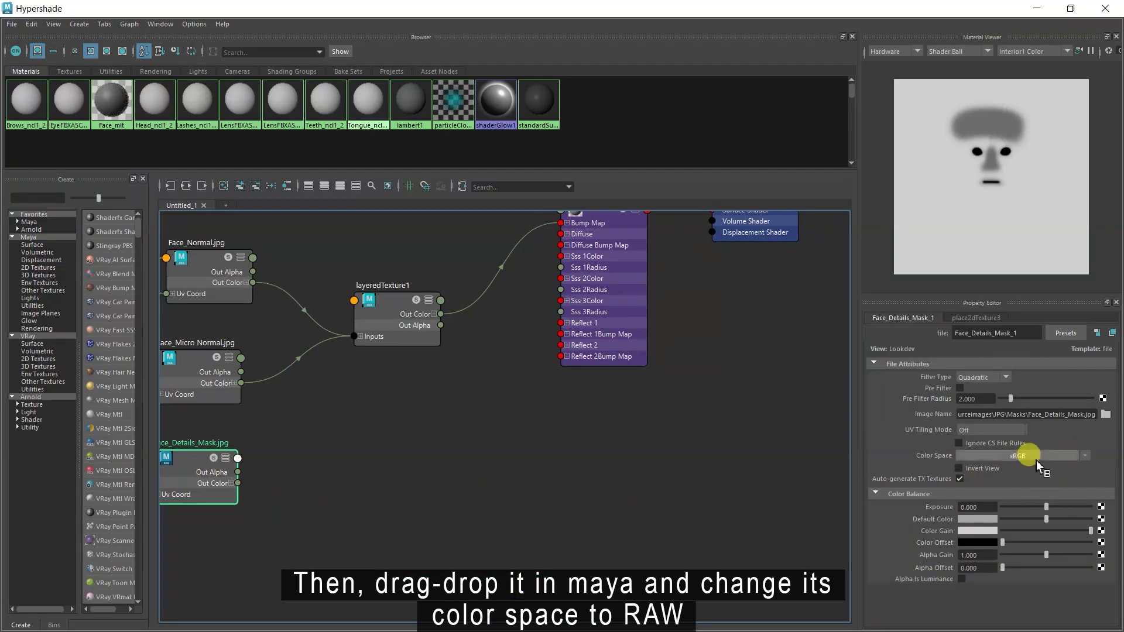
pyautogui.click(1081, 460)
pyautogui.moveTo(1063, 484)
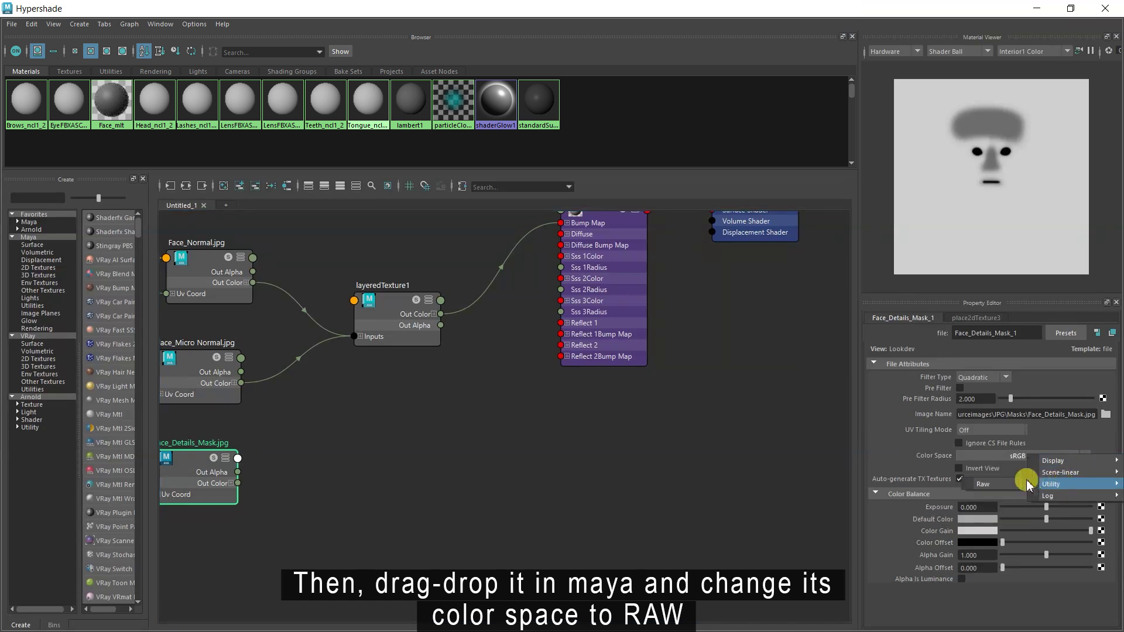
pyautogui.click(1012, 486)
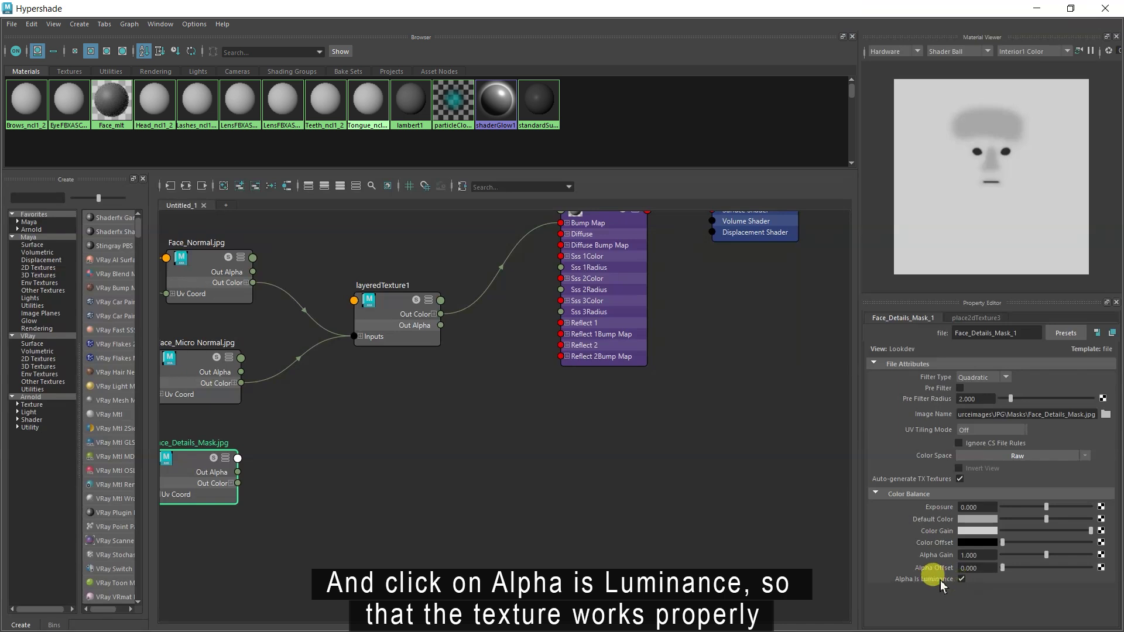
# Connect the Out Alpha of Face_Details_Mask.jpg to the Alpha of layeredTexture1's second layer
pyautogui.keyDown('alt'); pyautogui.moveTo(402, 480); pyautogui.dragTo(566, 509, button='middle'); pyautogui.keyUp('alt')
pyautogui.click(565, 302)
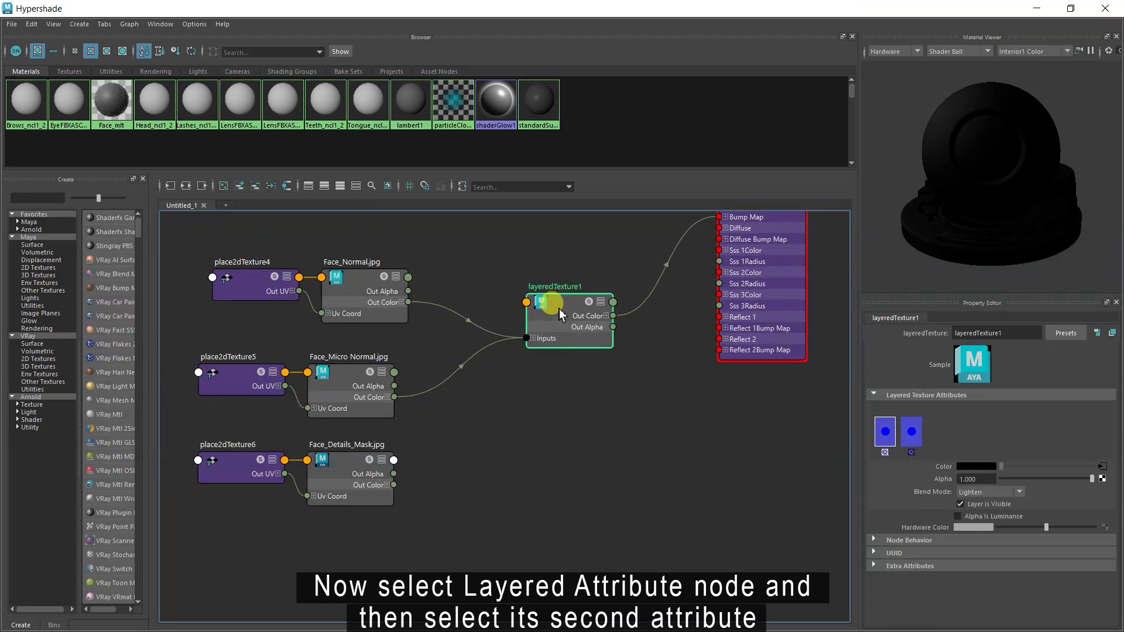
pyautogui.click(889, 435)
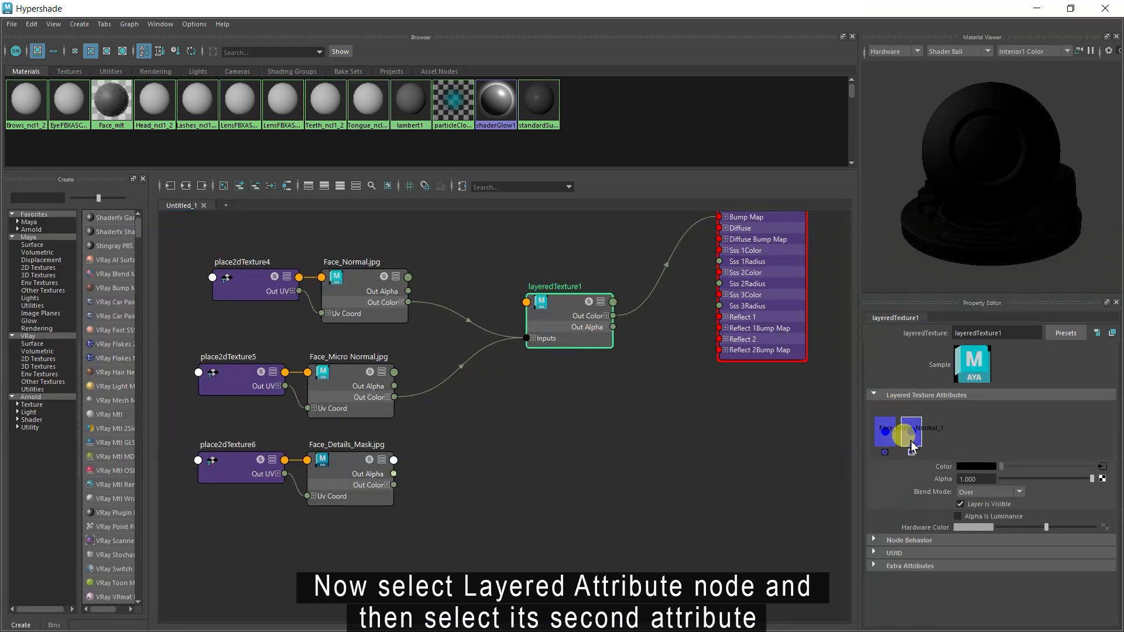
pyautogui.moveTo(329, 488); pyautogui.dragTo(858, 502, button='middle')
pyautogui.moveTo(925, 482); pyautogui.dragTo(929, 483, button='middle')
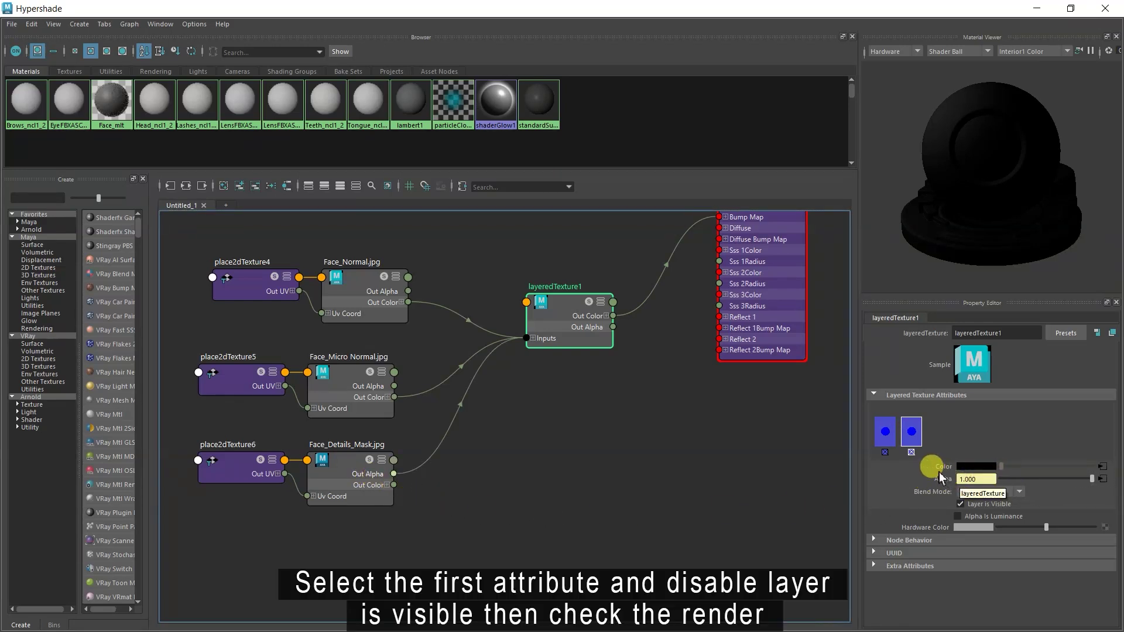
# Hide layeredTexture1's first layer, render the face region to inspect the masked micro detail around the lips, and stop the render
pyautogui.click(887, 439)
pyautogui.click(960, 504)
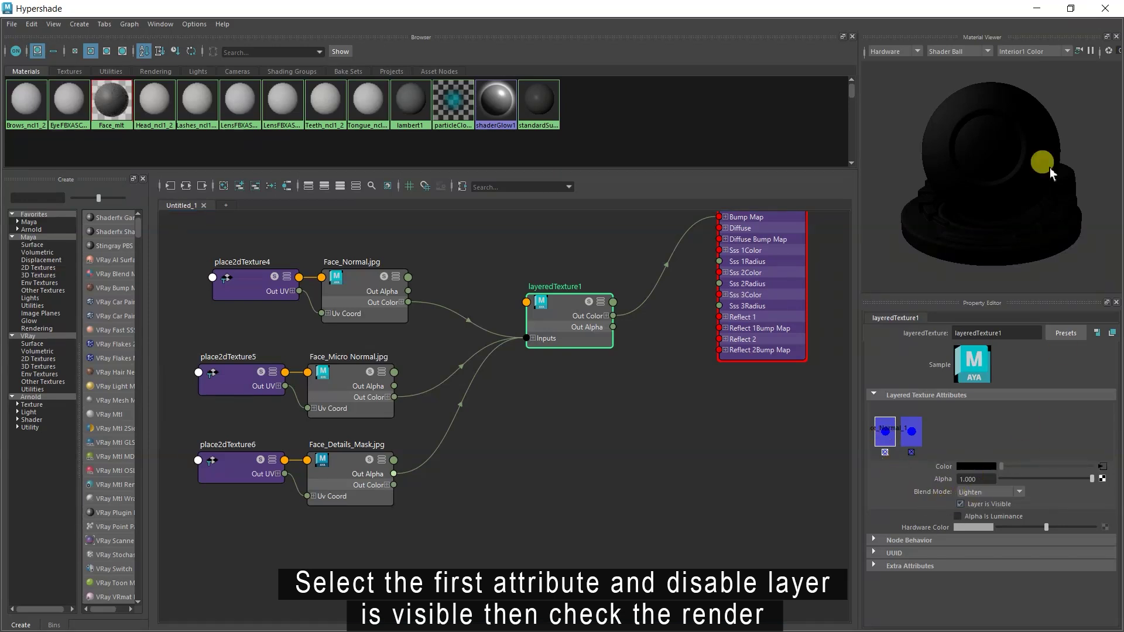
pyautogui.click(1037, 8)
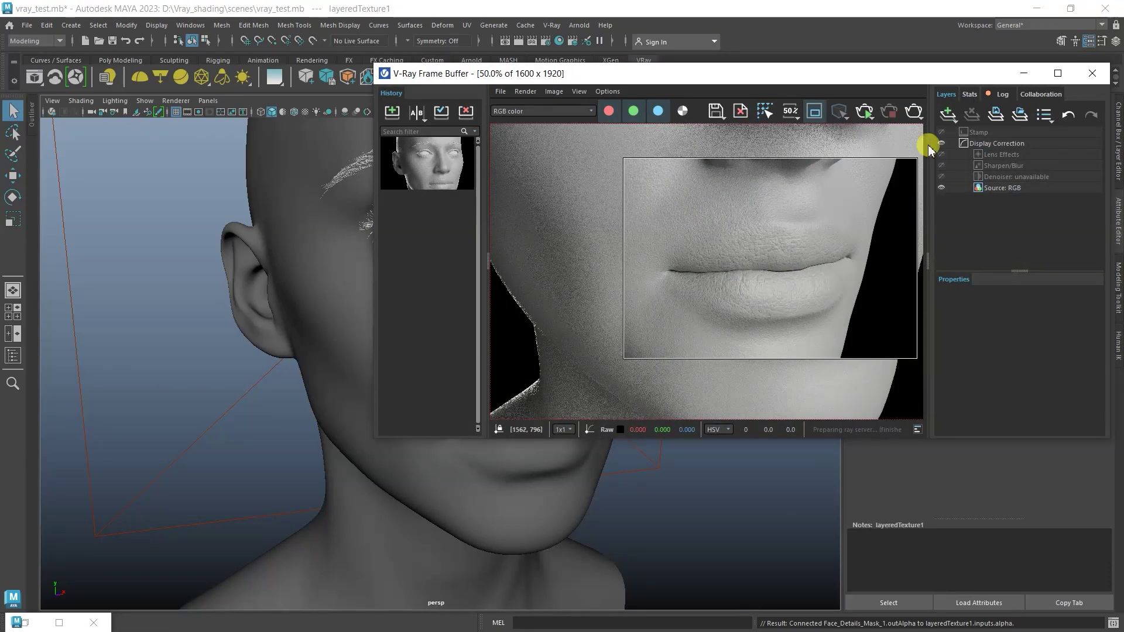
pyautogui.click(864, 112)
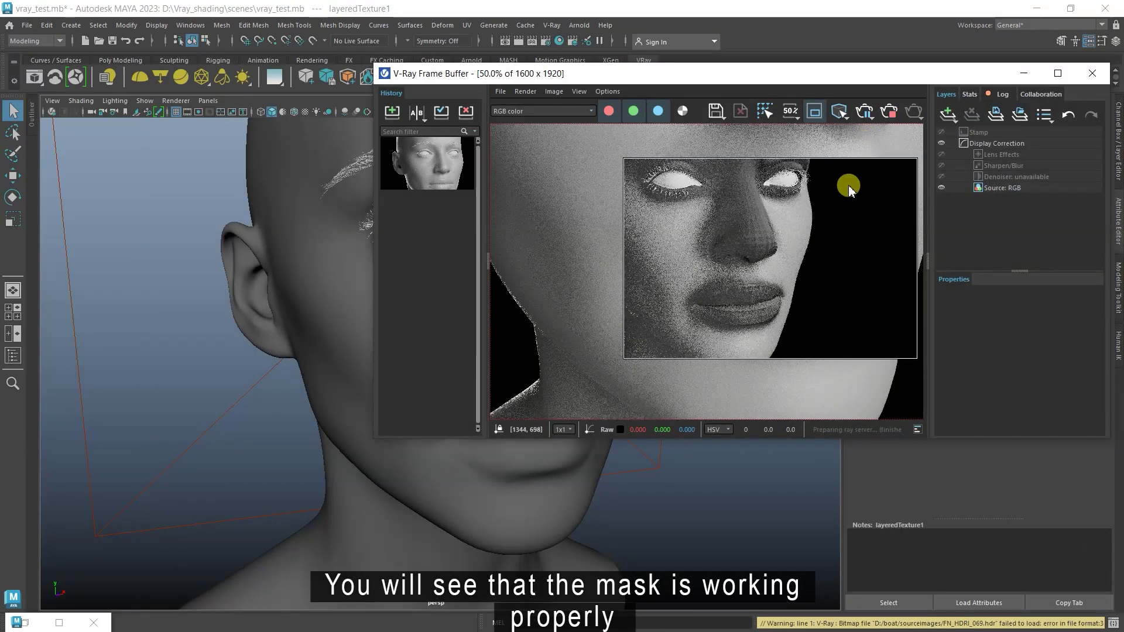
pyautogui.scroll(2, 707, 304)
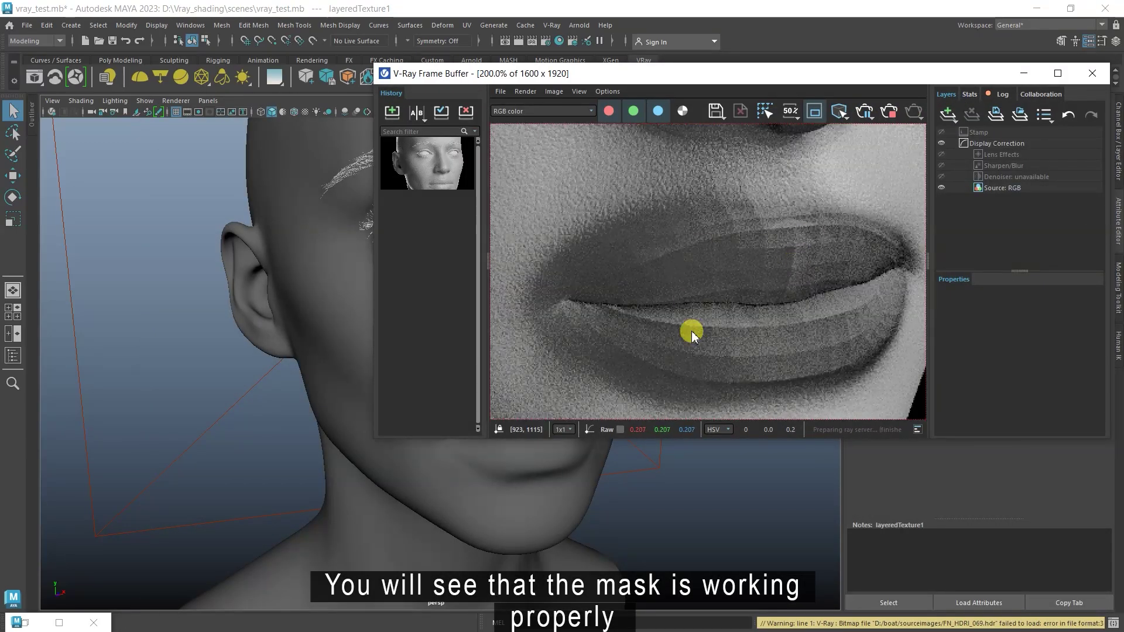
pyautogui.scroll(-2, 690, 328)
pyautogui.moveTo(743, 341); pyautogui.dragTo(738, 331, button='middle')
pyautogui.click(888, 112)
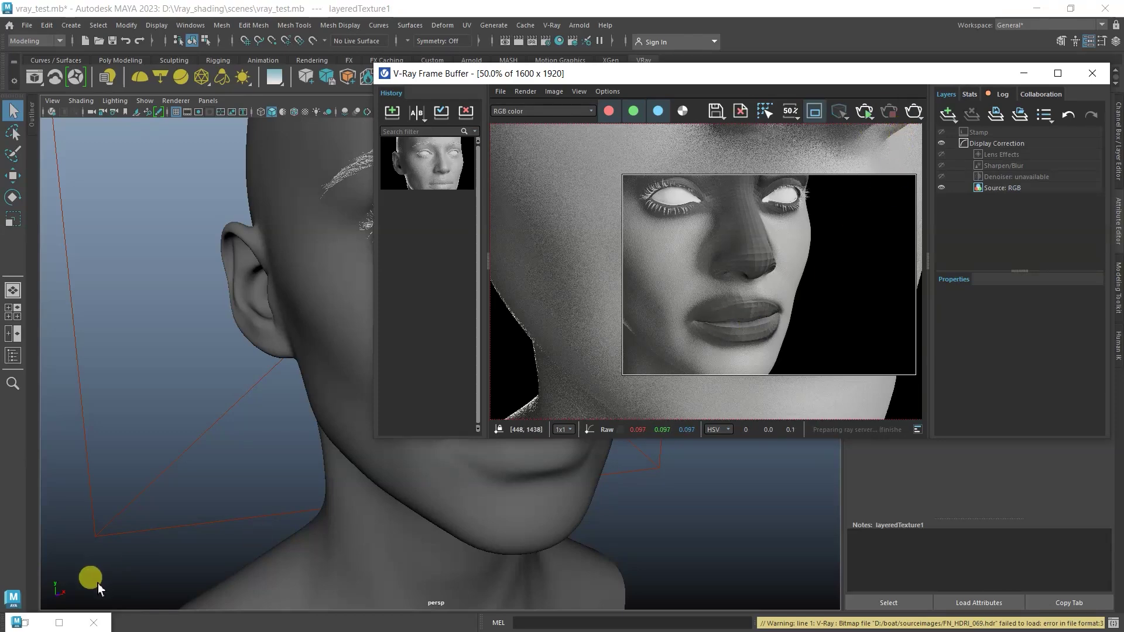
# Make layeredTexture1's first layer visible again and render the face region to examine both normal maps around the lips
pyautogui.doubleClick(26, 628)
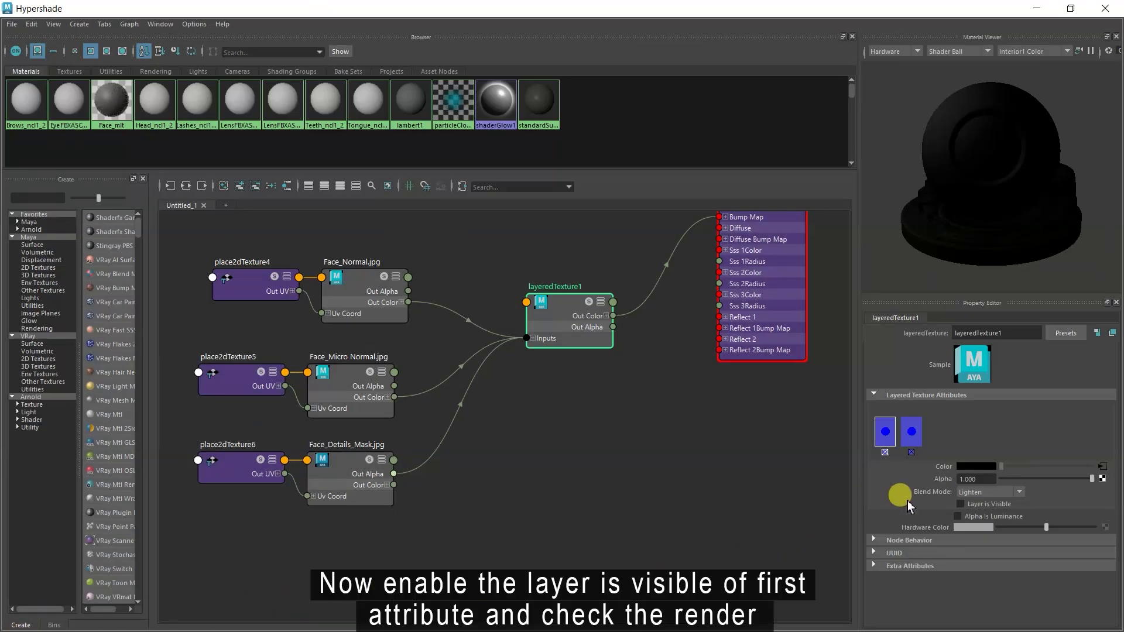
pyautogui.click(1036, 9)
pyautogui.click(866, 112)
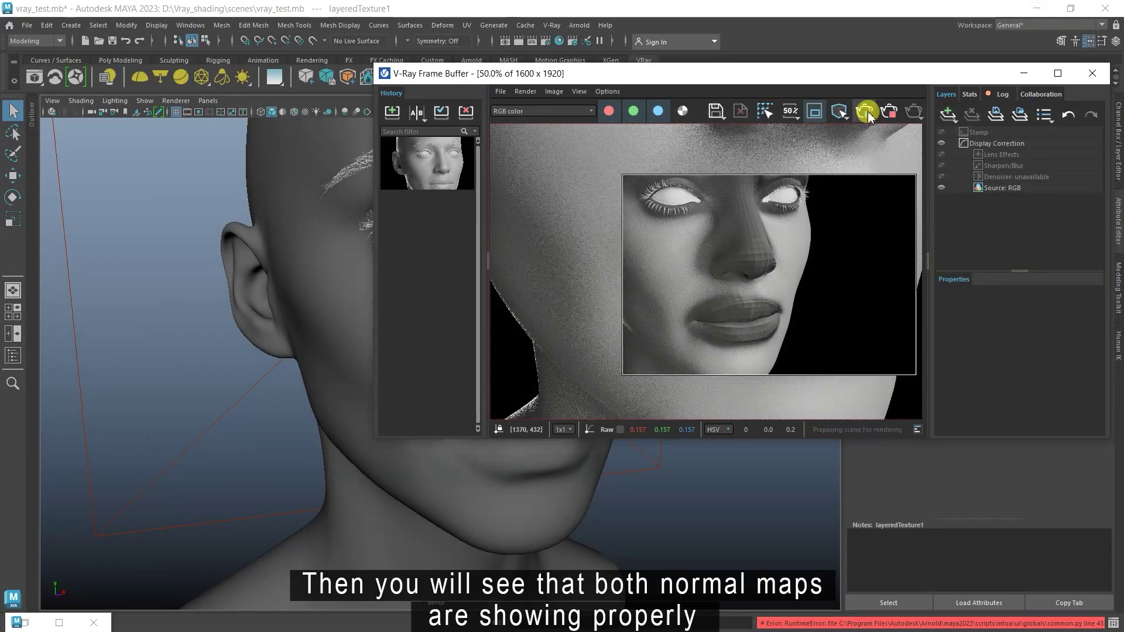
pyautogui.scroll(2, 735, 339)
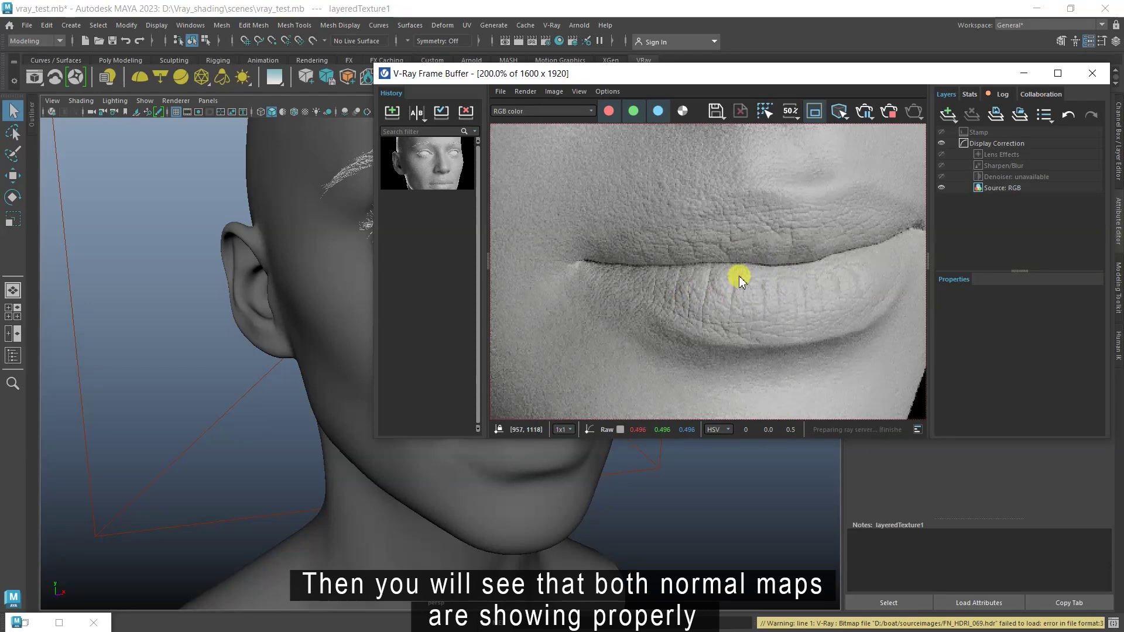
pyautogui.scroll(-2, 741, 268)
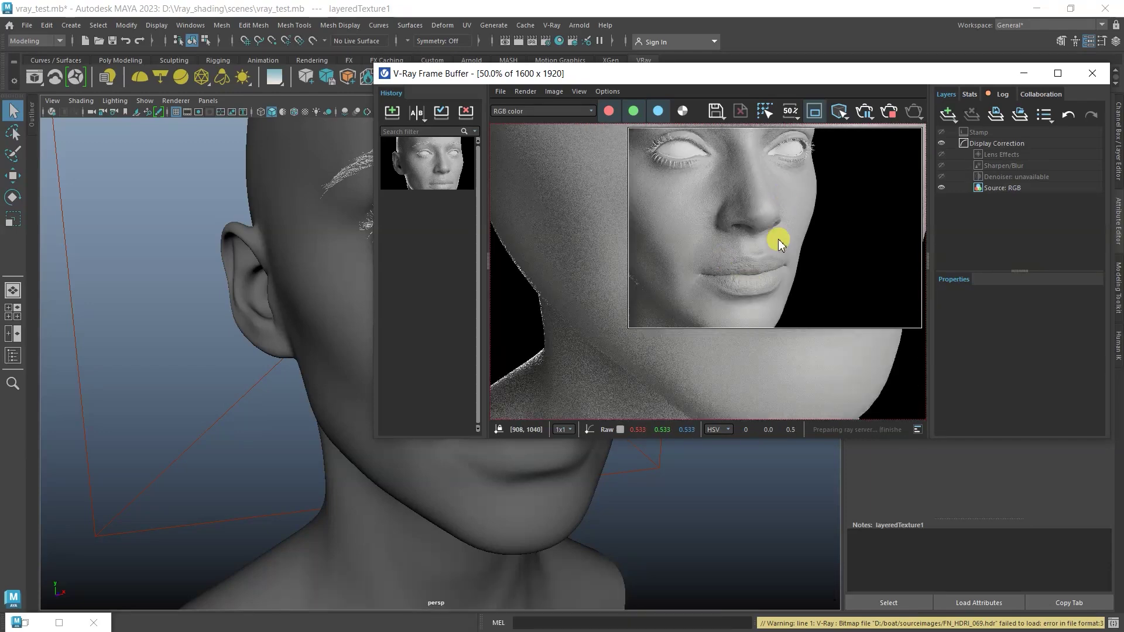
pyautogui.scroll(2, 729, 234)
pyautogui.scroll(-1, 784, 261)
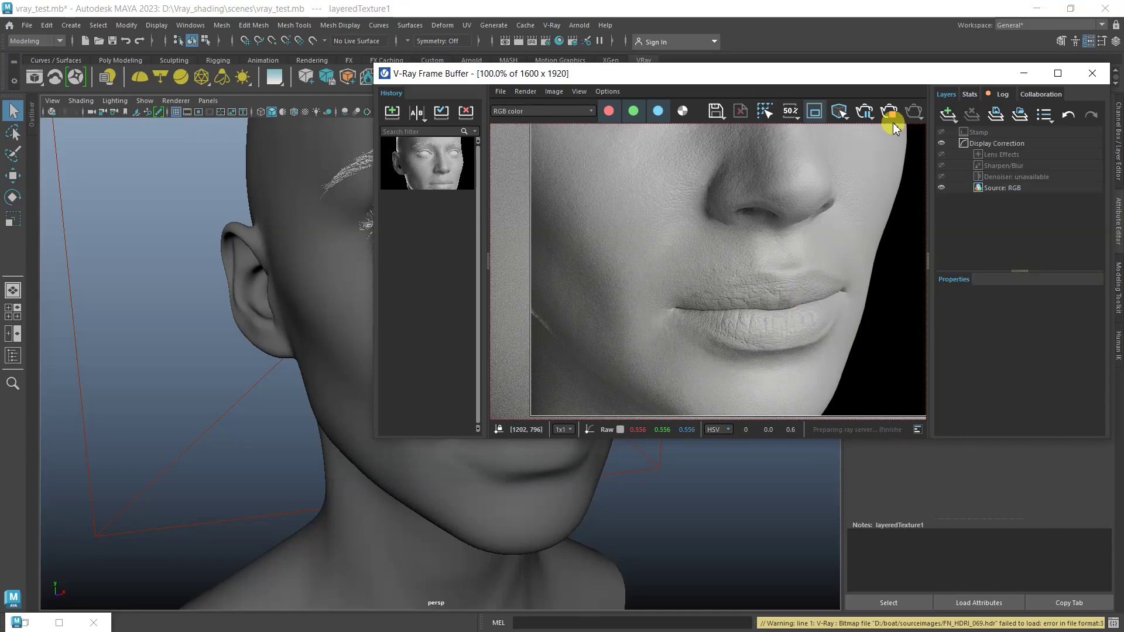
# Return to the Hypershade, move the layeredTexture1 node slightly lower in the graph and select its Face_Micro_Normal layer
pyautogui.click(27, 621)
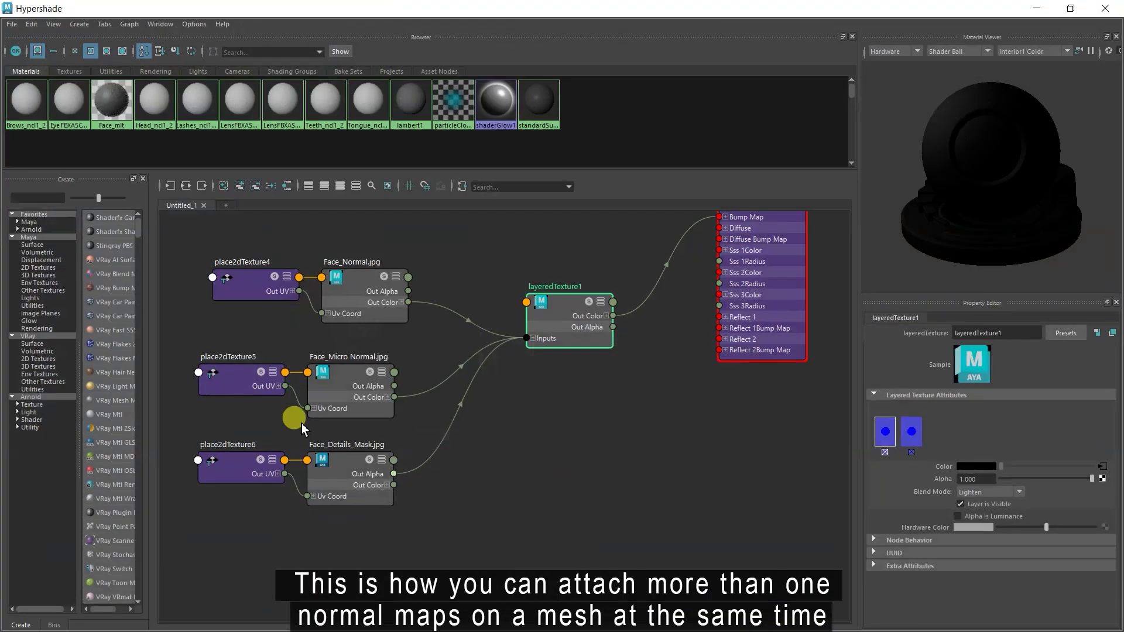
pyautogui.moveTo(556, 303); pyautogui.dragTo(546, 332)
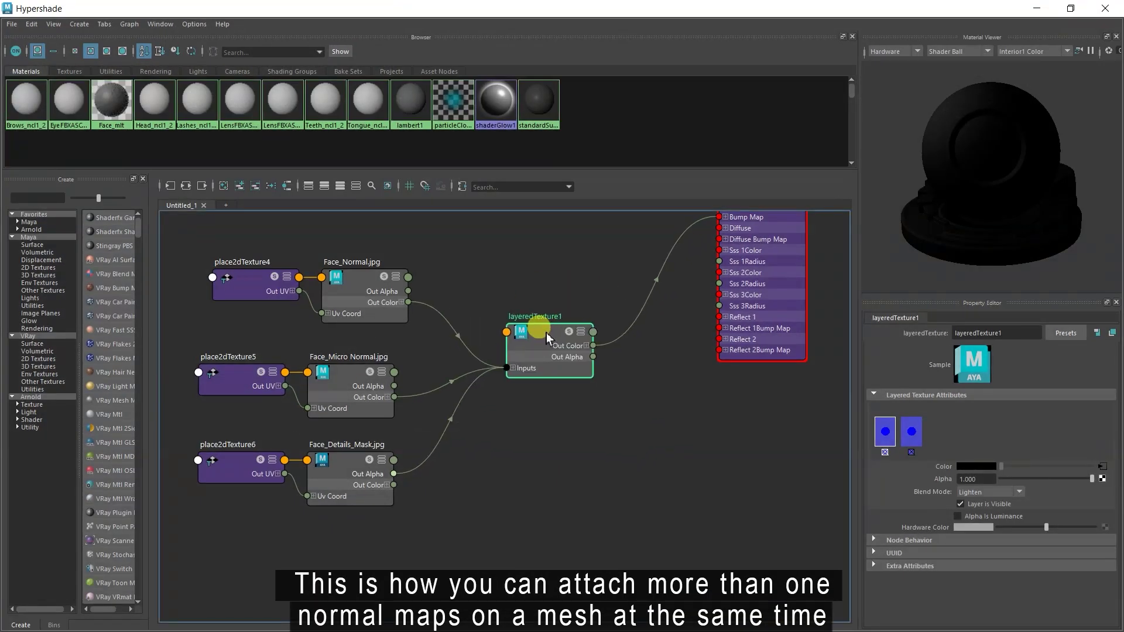
pyautogui.click(910, 433)
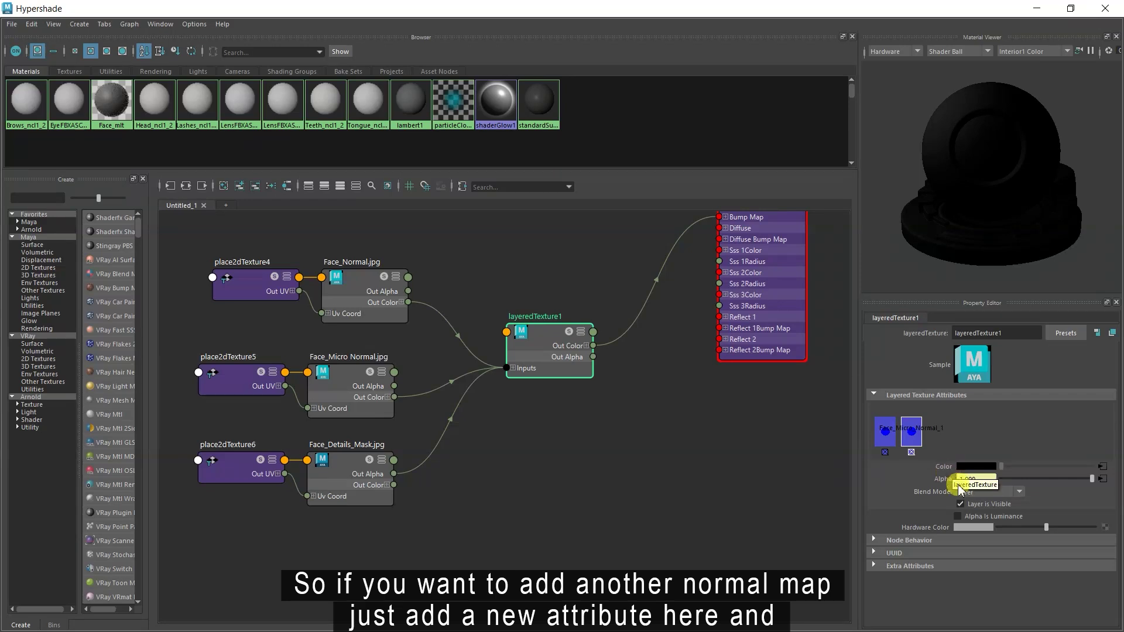